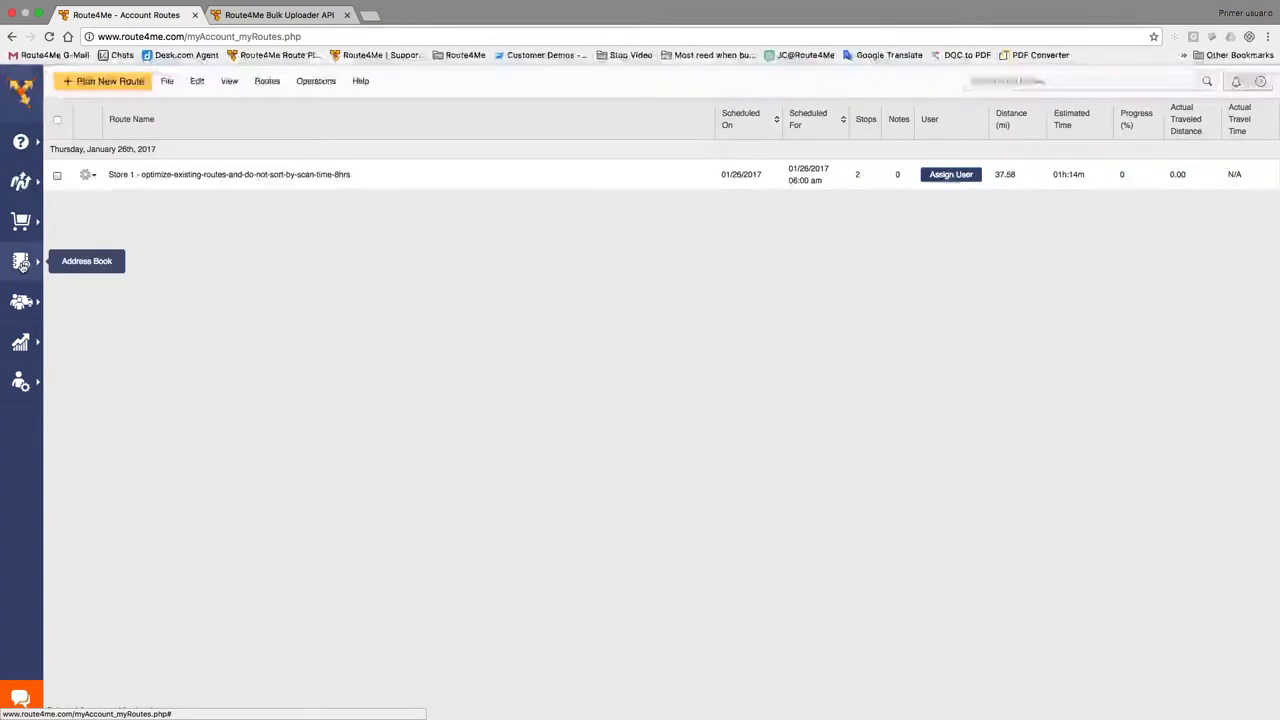
# Open the Address Book Map and uncheck Clustering in Map Settings so every customer shows individually.
pyautogui.click(22, 264)
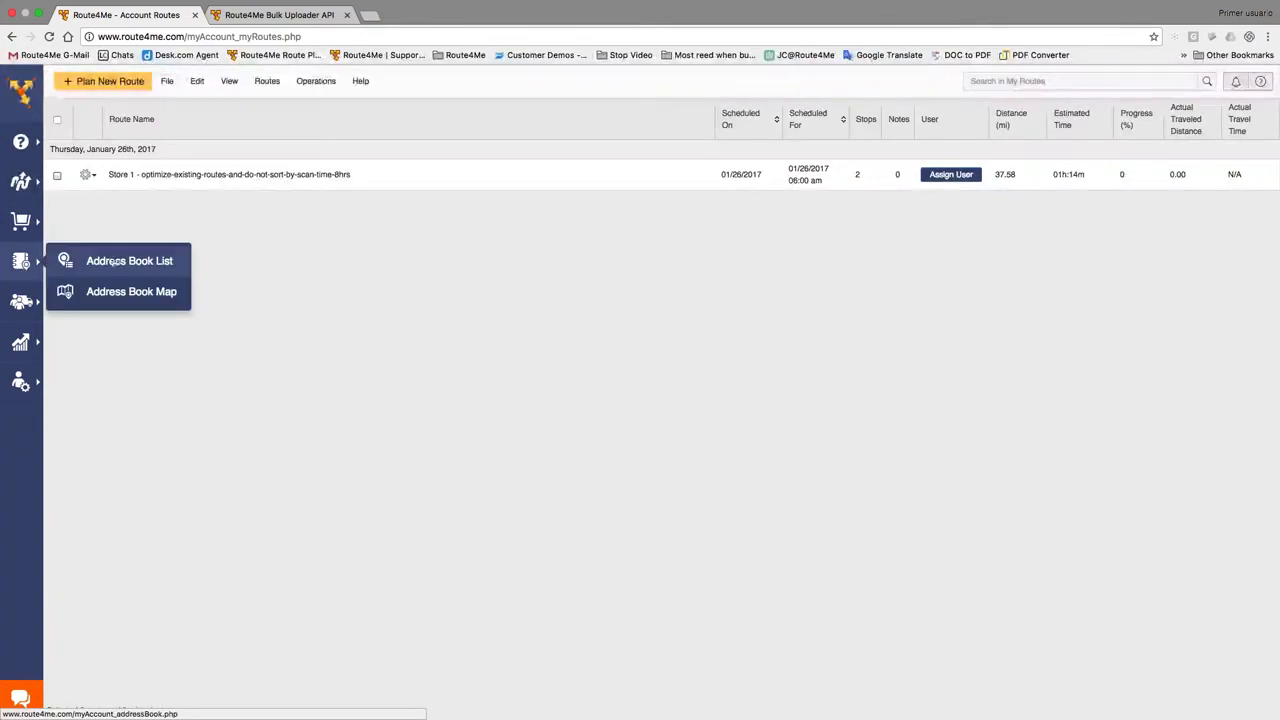
pyautogui.click(125, 293)
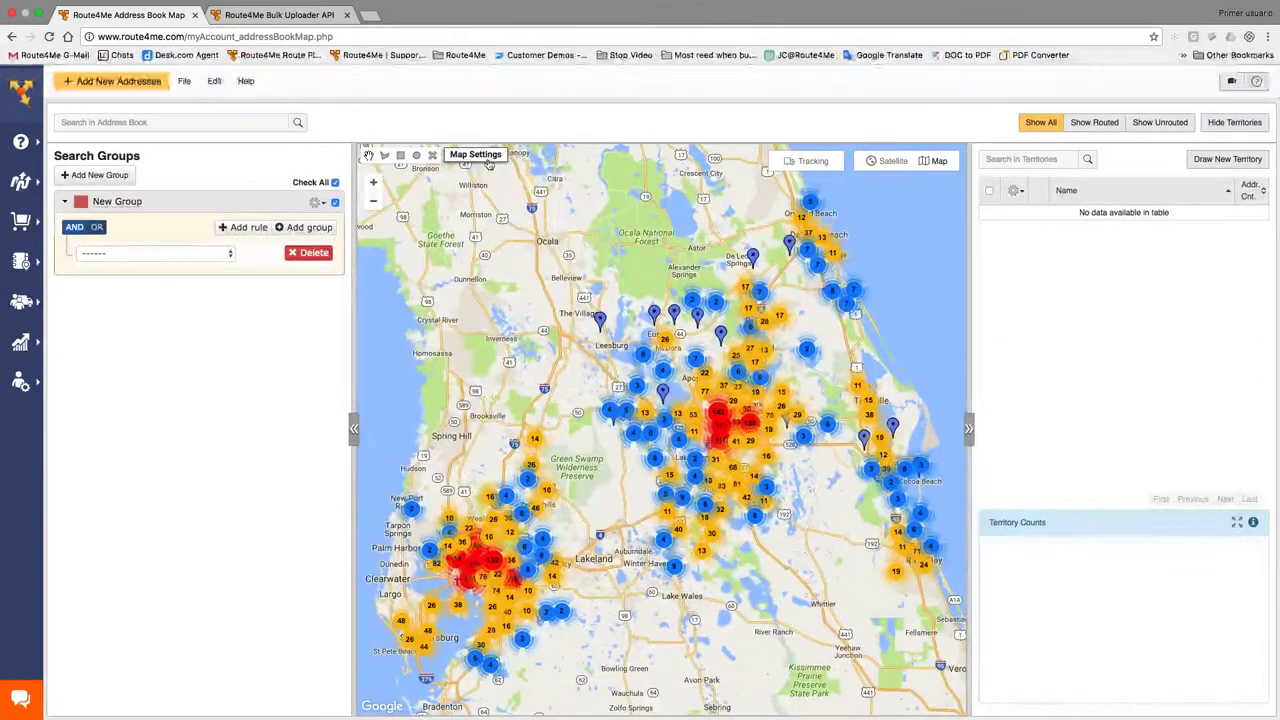
pyautogui.click(487, 157)
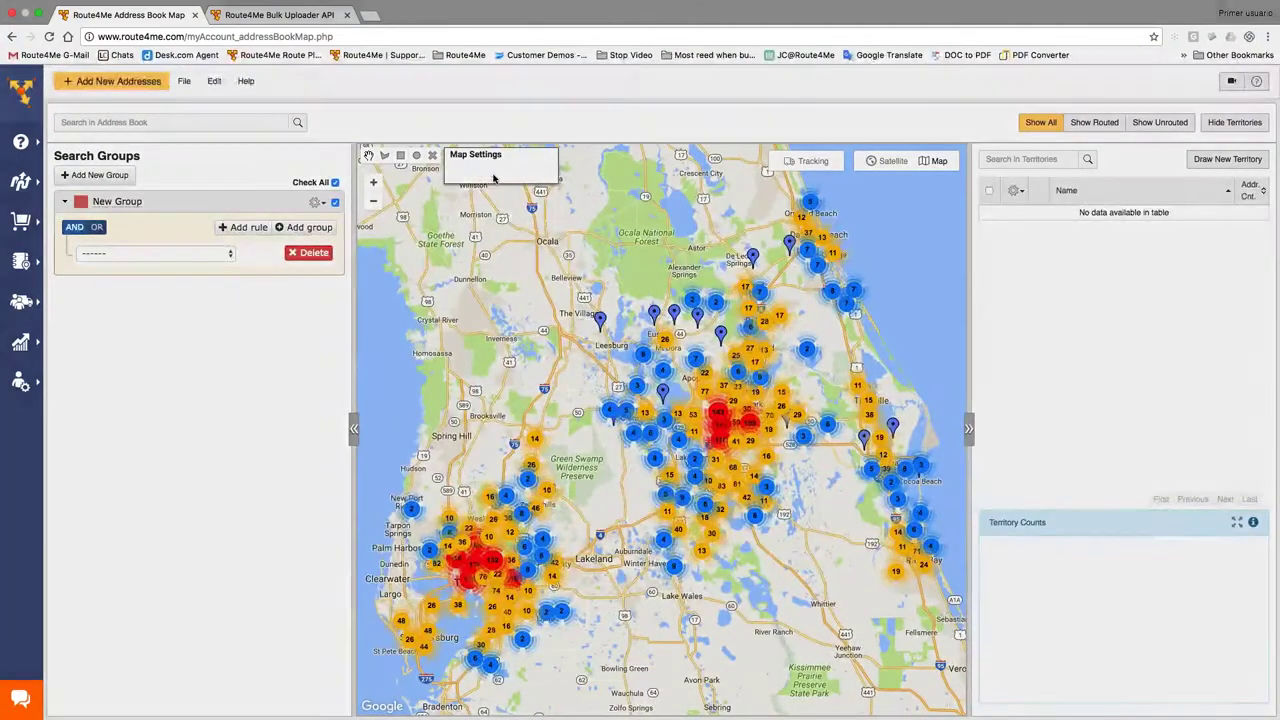
pyautogui.click(454, 173)
pyautogui.click(803, 189)
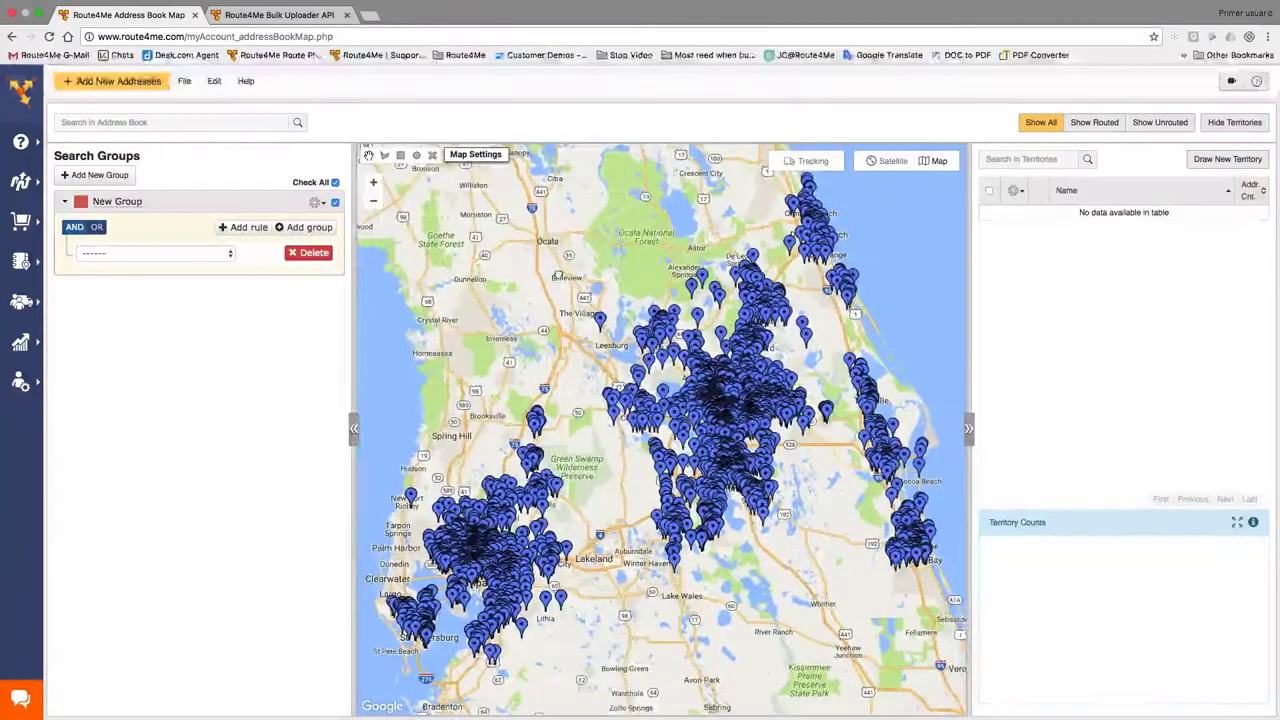
# Zoom out over Florida, inspect a customer marker, and switch on rectangle region selection.
pyautogui.scroll(-3, 558, 275)
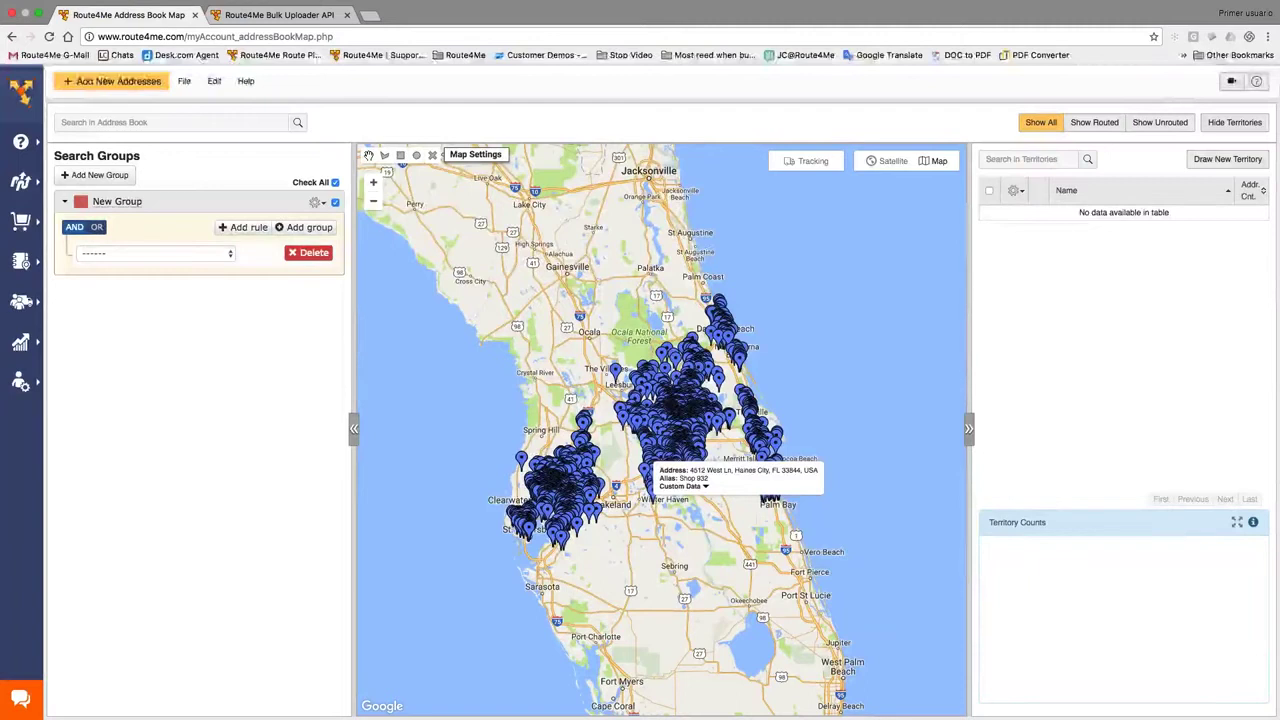
pyautogui.click(660, 488)
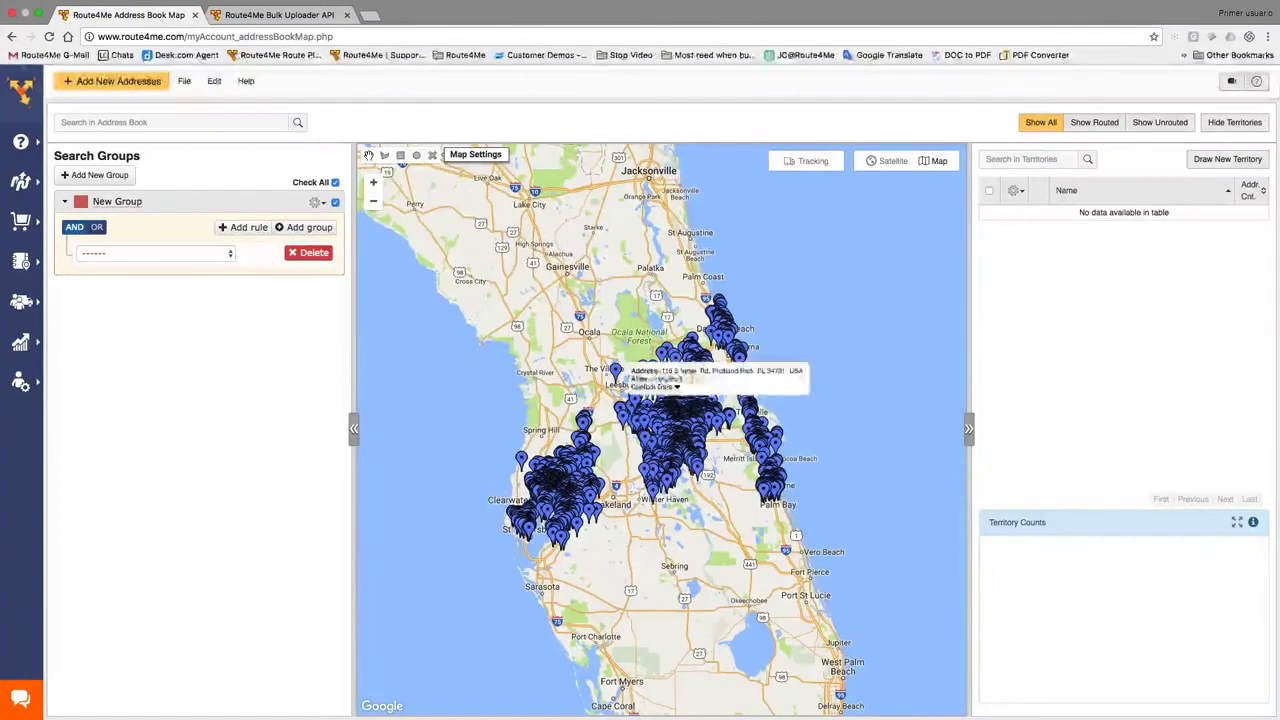
pyautogui.click(400, 156)
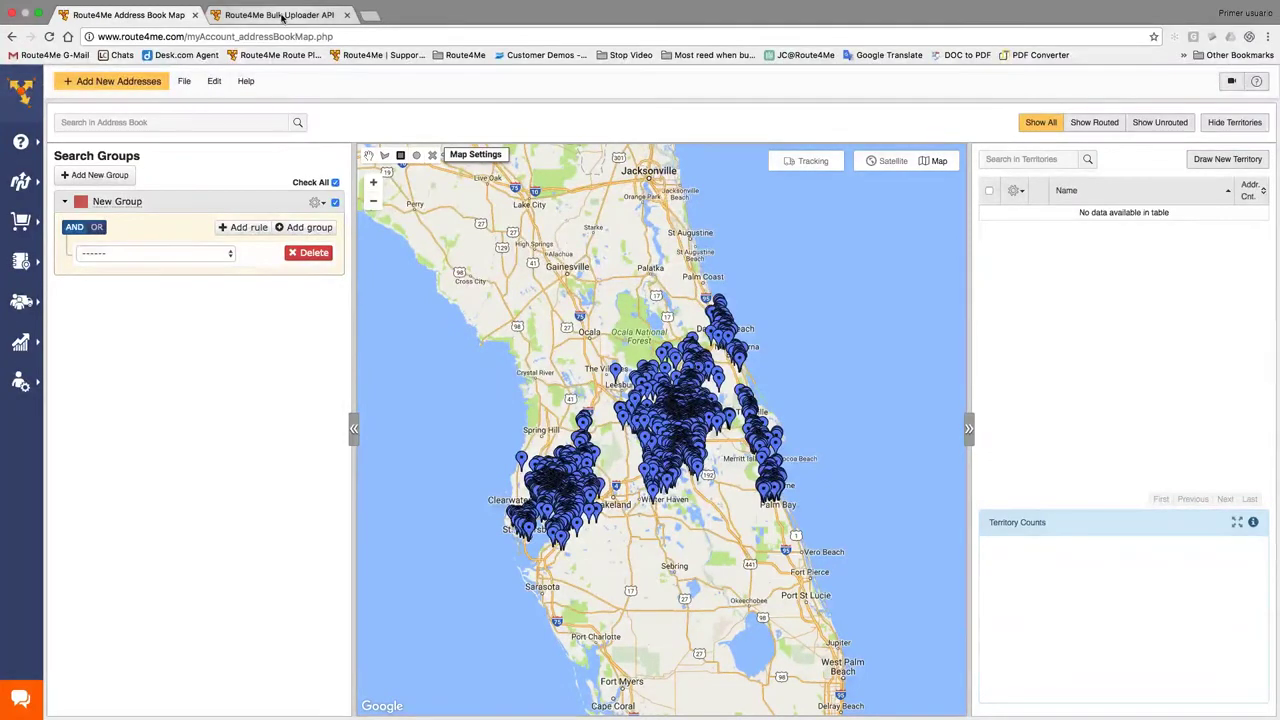
pyautogui.click(283, 17)
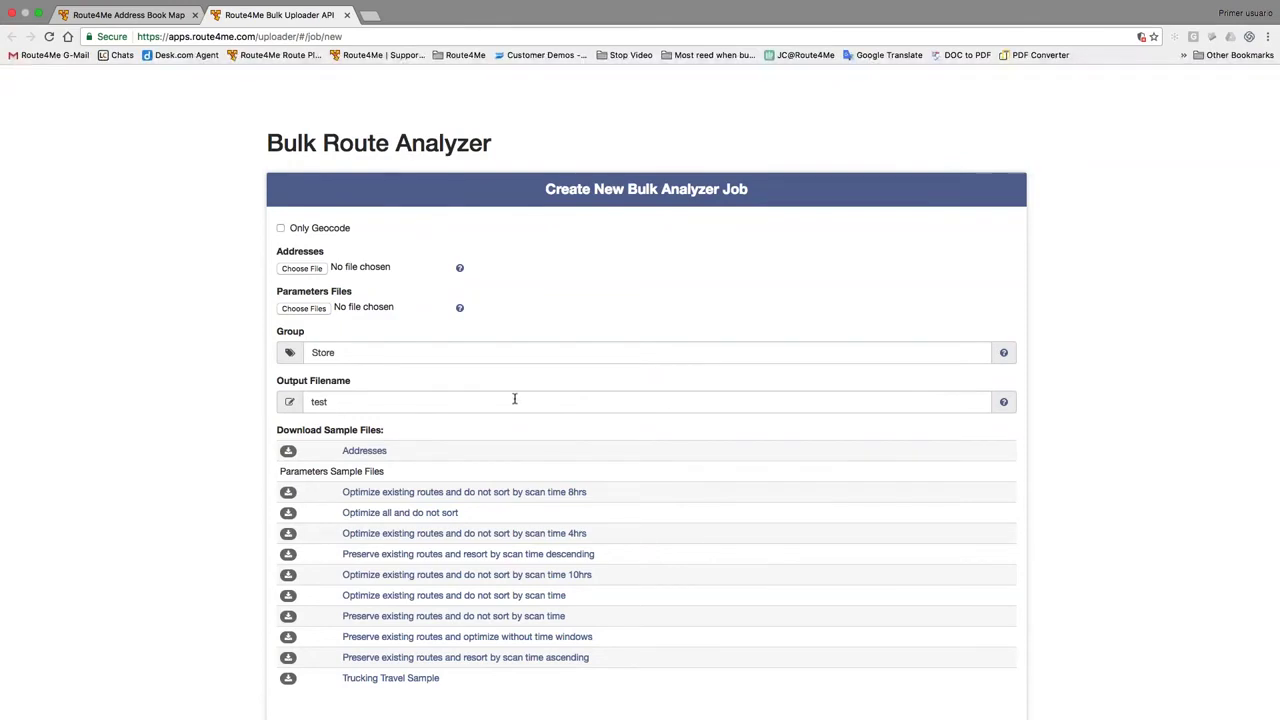
pyautogui.click(120, 18)
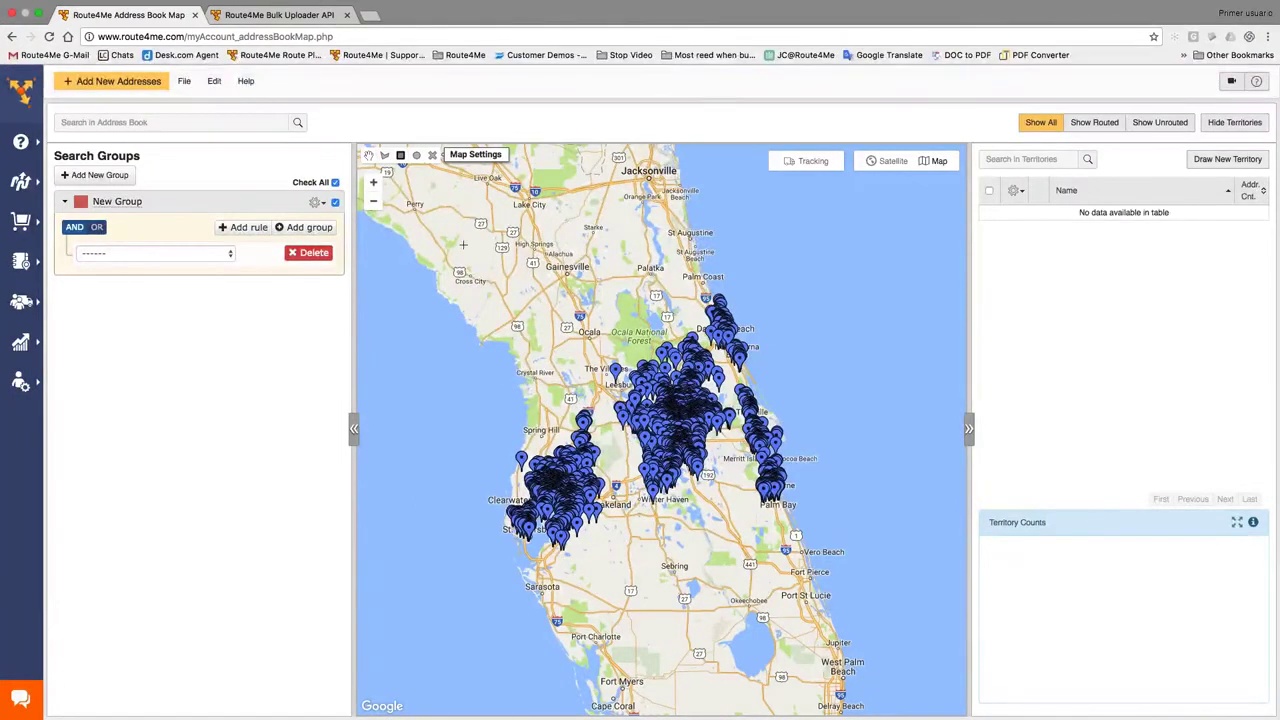
# Select 4,428 central Florida addresses and plan a route departing from Zephyrhills Customer 101.
pyautogui.moveTo(416, 228); pyautogui.dragTo(845, 595)
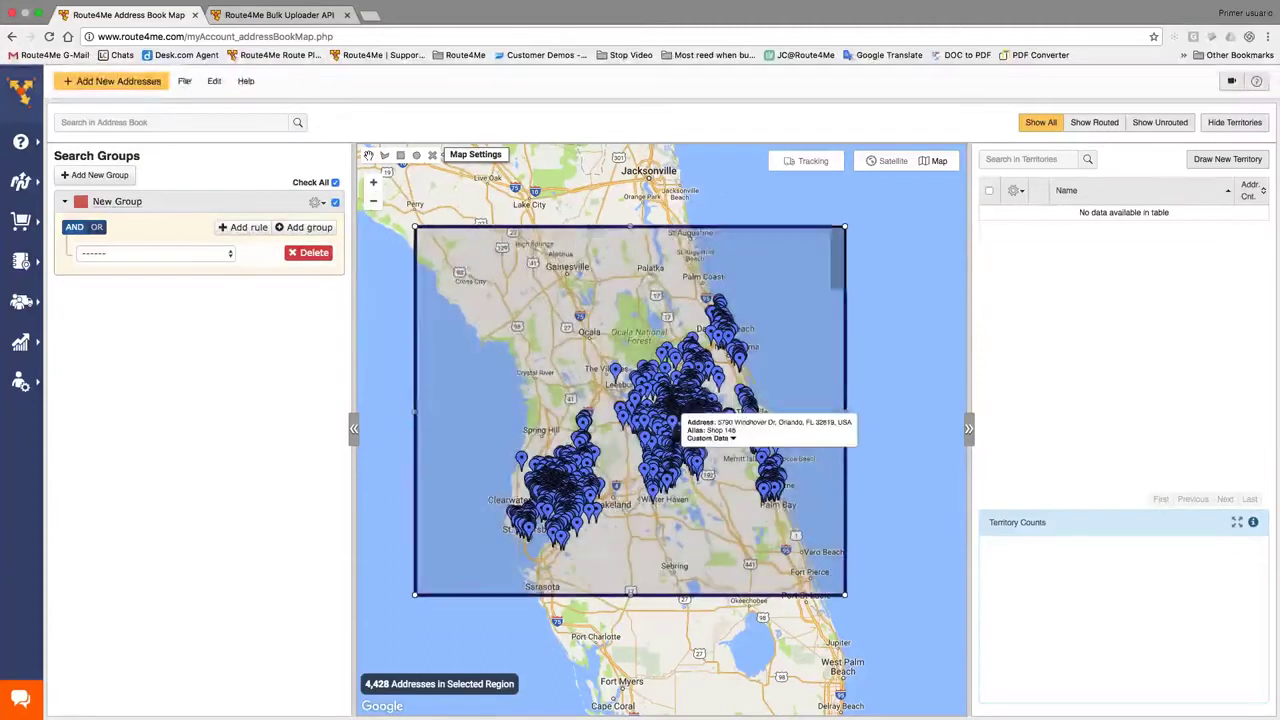
pyautogui.click(184, 81)
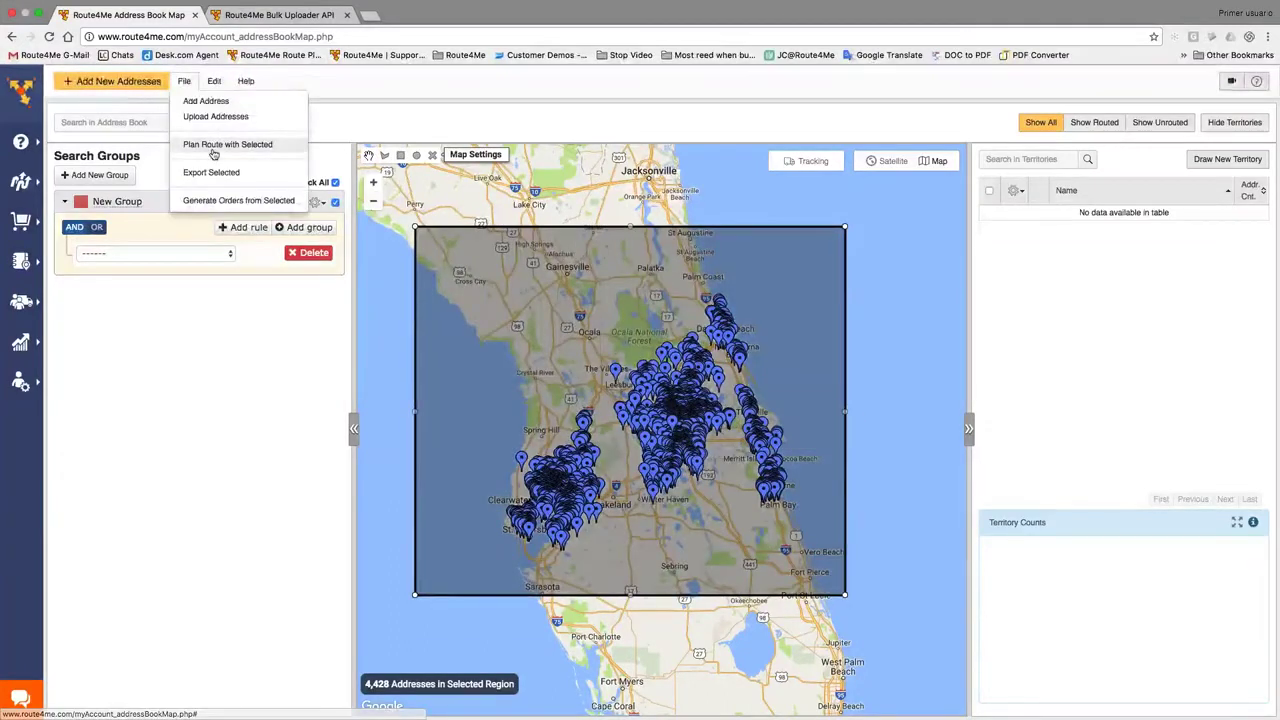
pyautogui.click(213, 146)
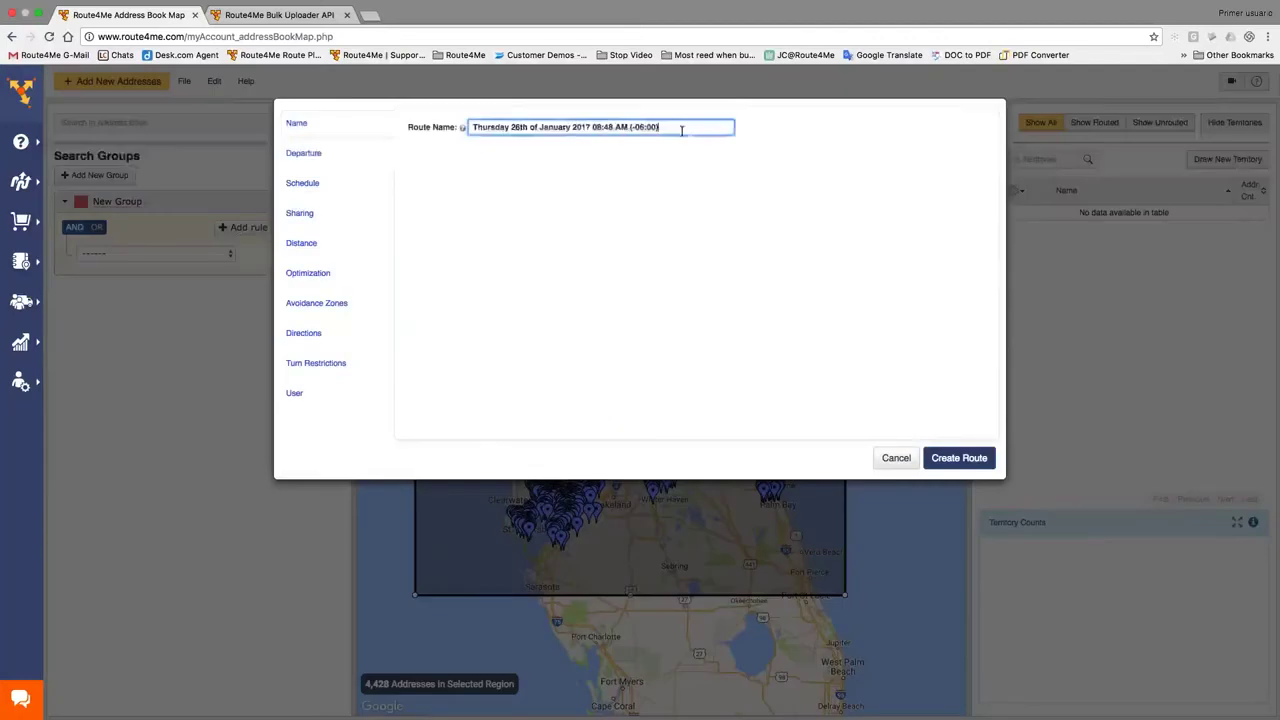
pyautogui.moveTo(680, 126); pyautogui.dragTo(472, 127)
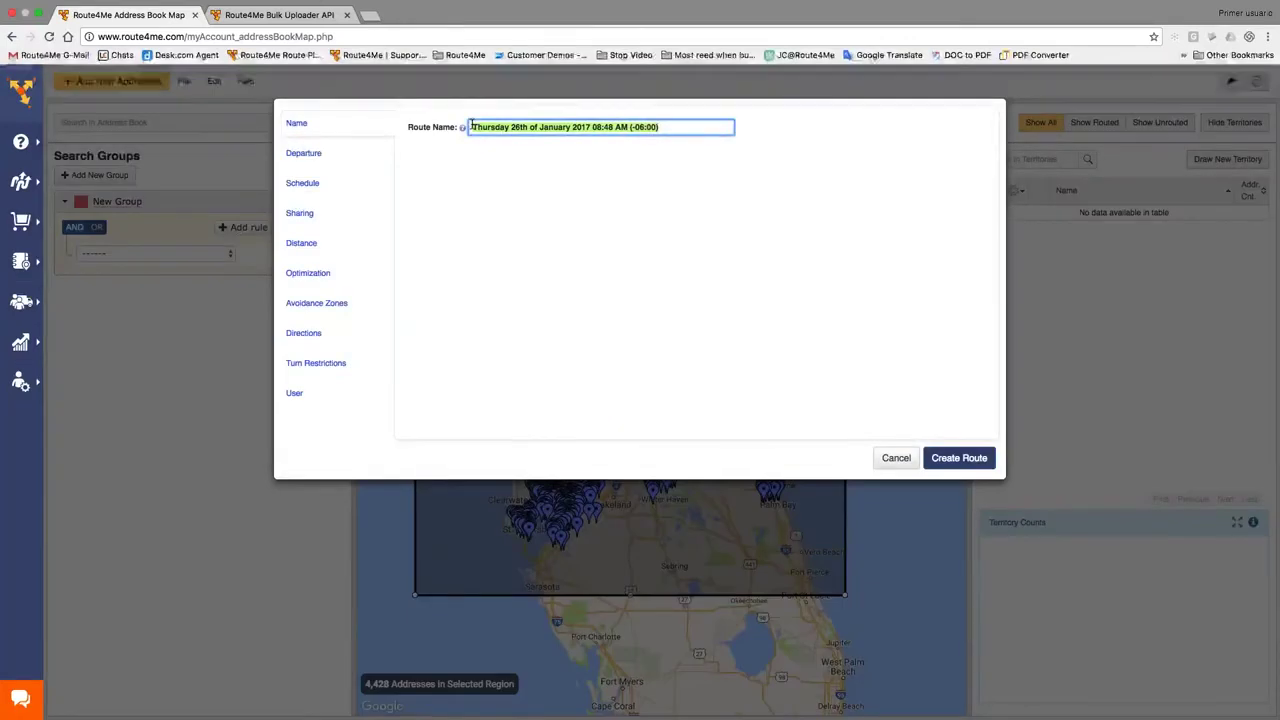
pyautogui.click(325, 155)
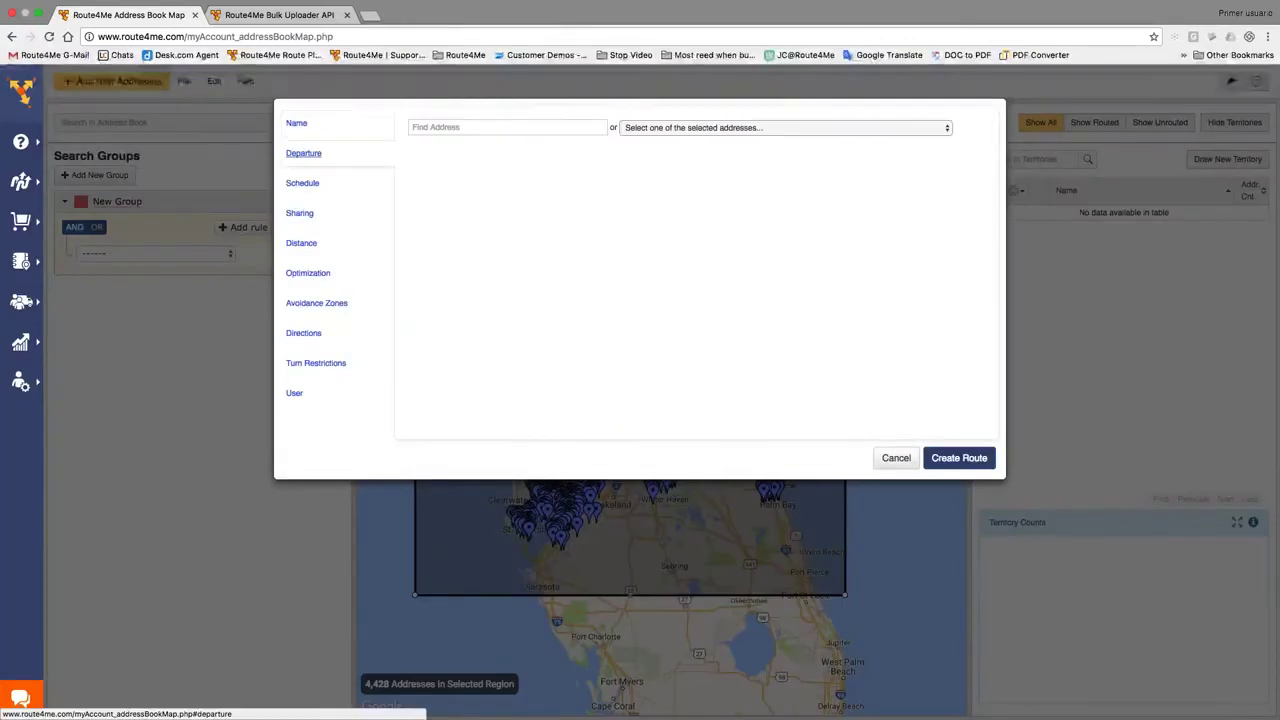
pyautogui.click(651, 127)
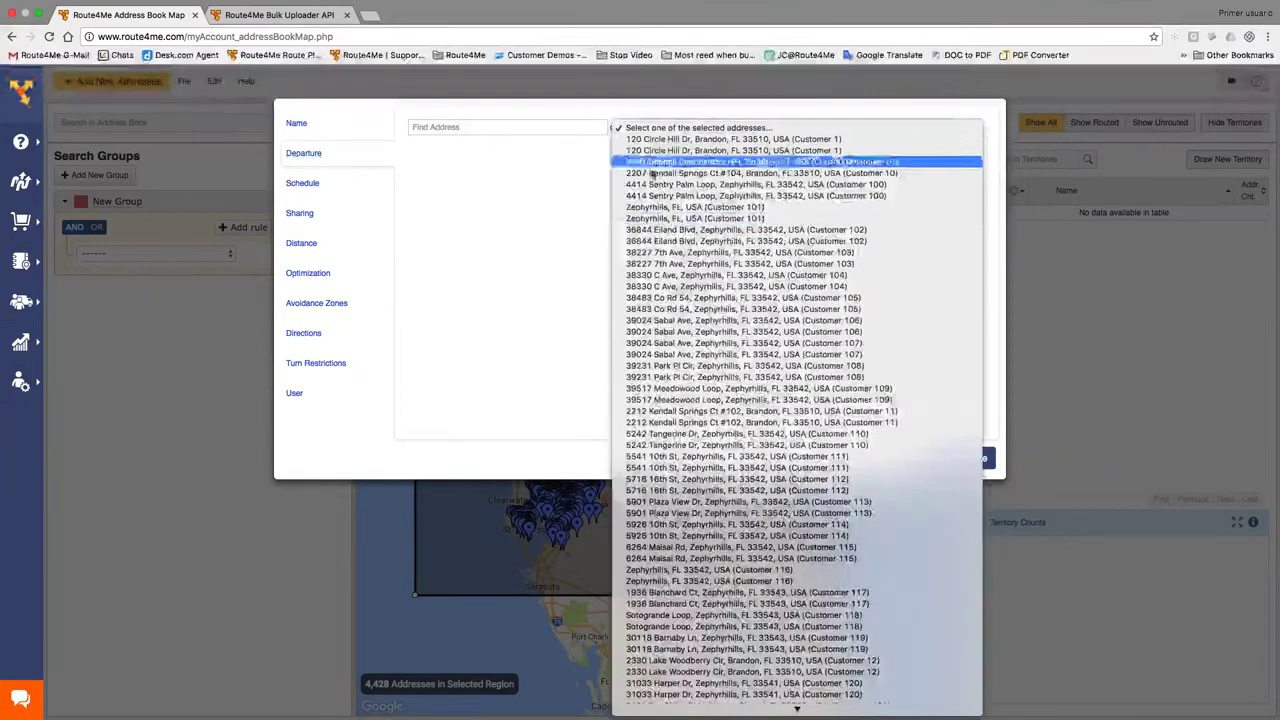
pyautogui.click(672, 220)
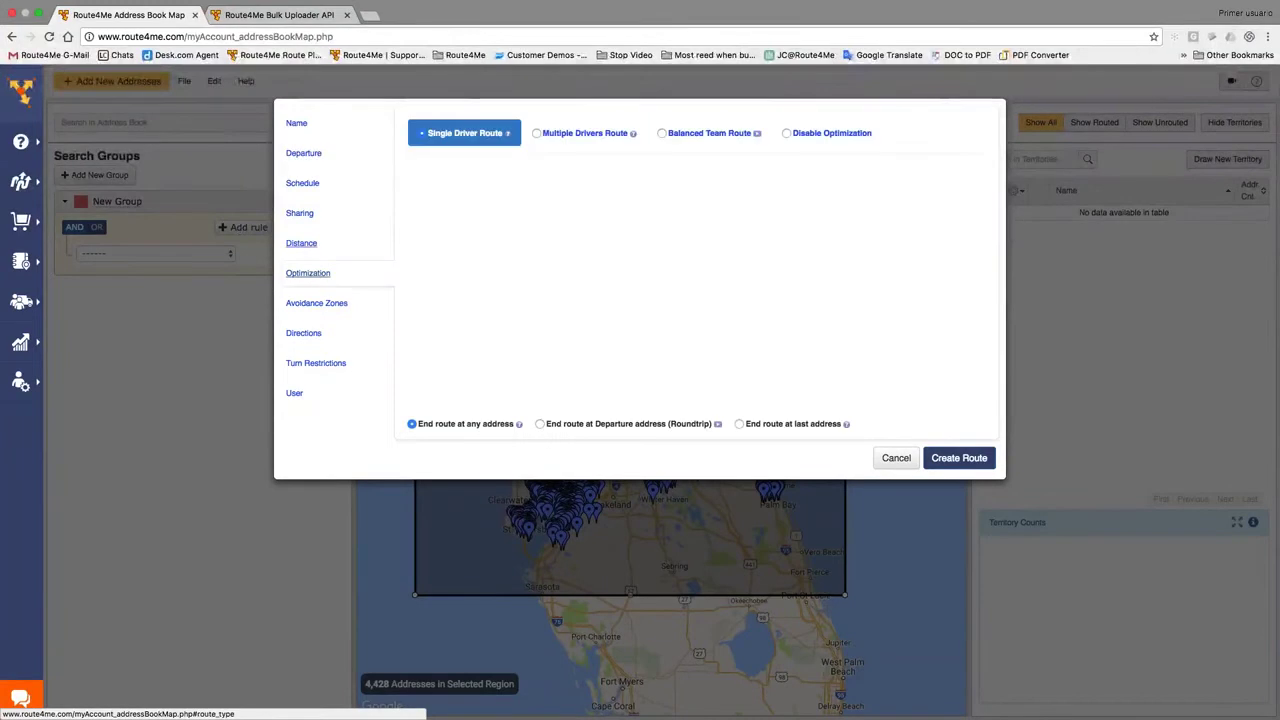
# Try Balanced Team Route with 22 parts, review the schedule, then cancel without creating the route.
pyautogui.click(685, 140)
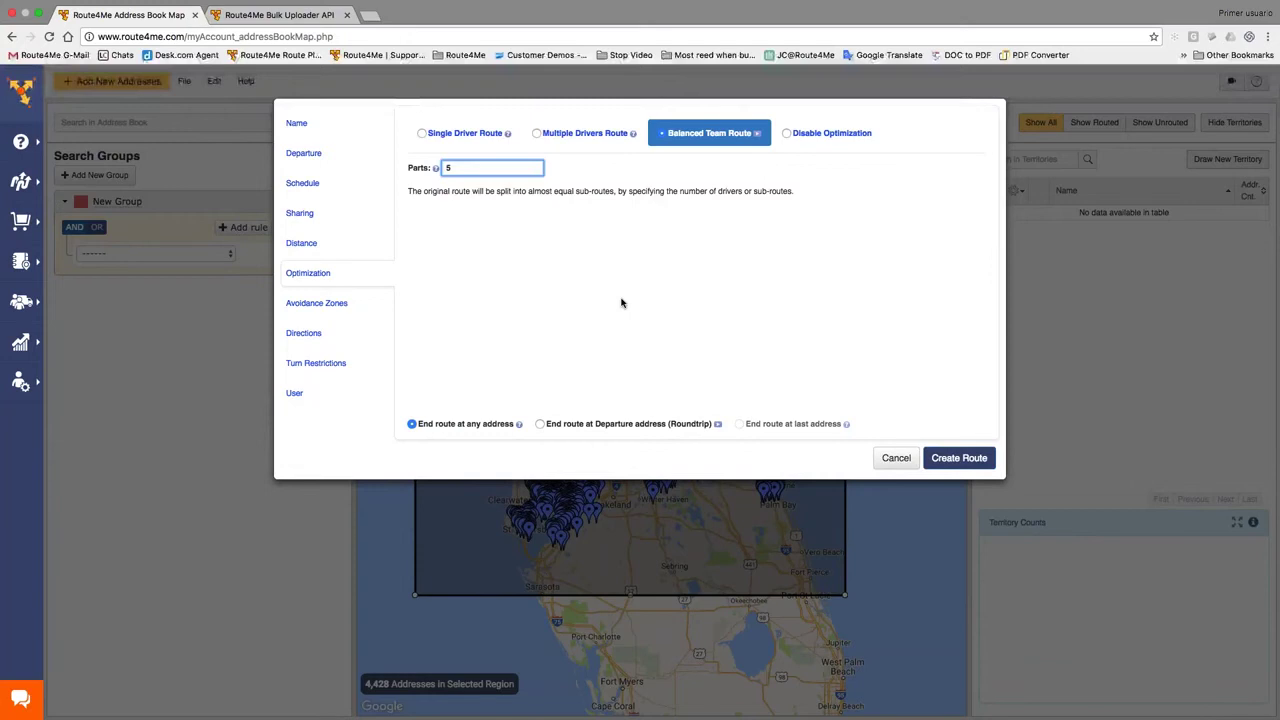
pyautogui.press('BackSpace')
pyautogui.write('22')
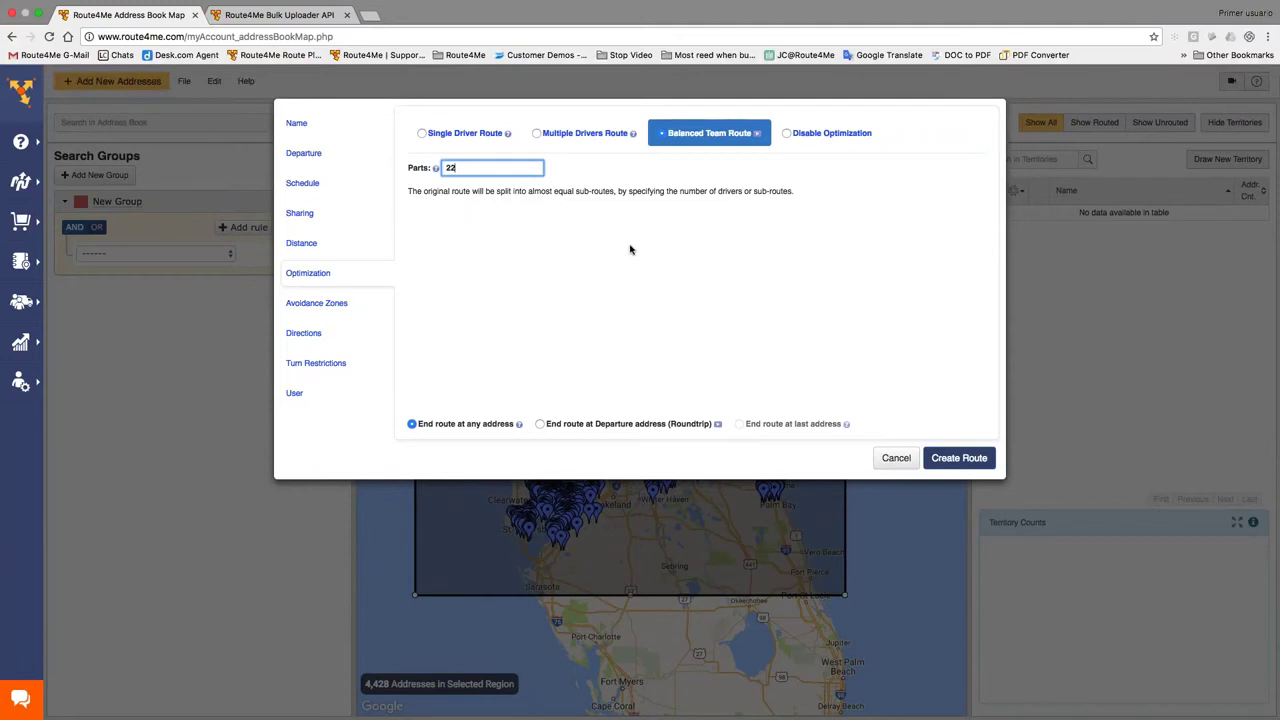
pyautogui.click(303, 183)
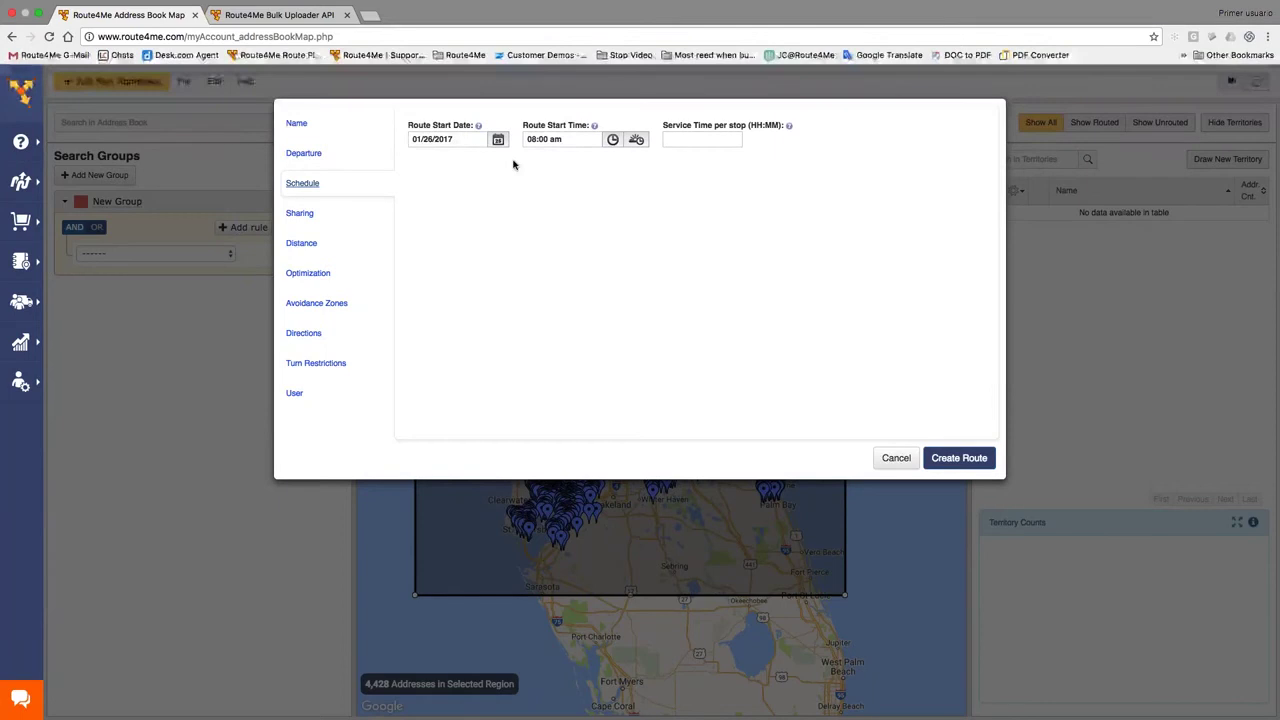
pyautogui.click(308, 274)
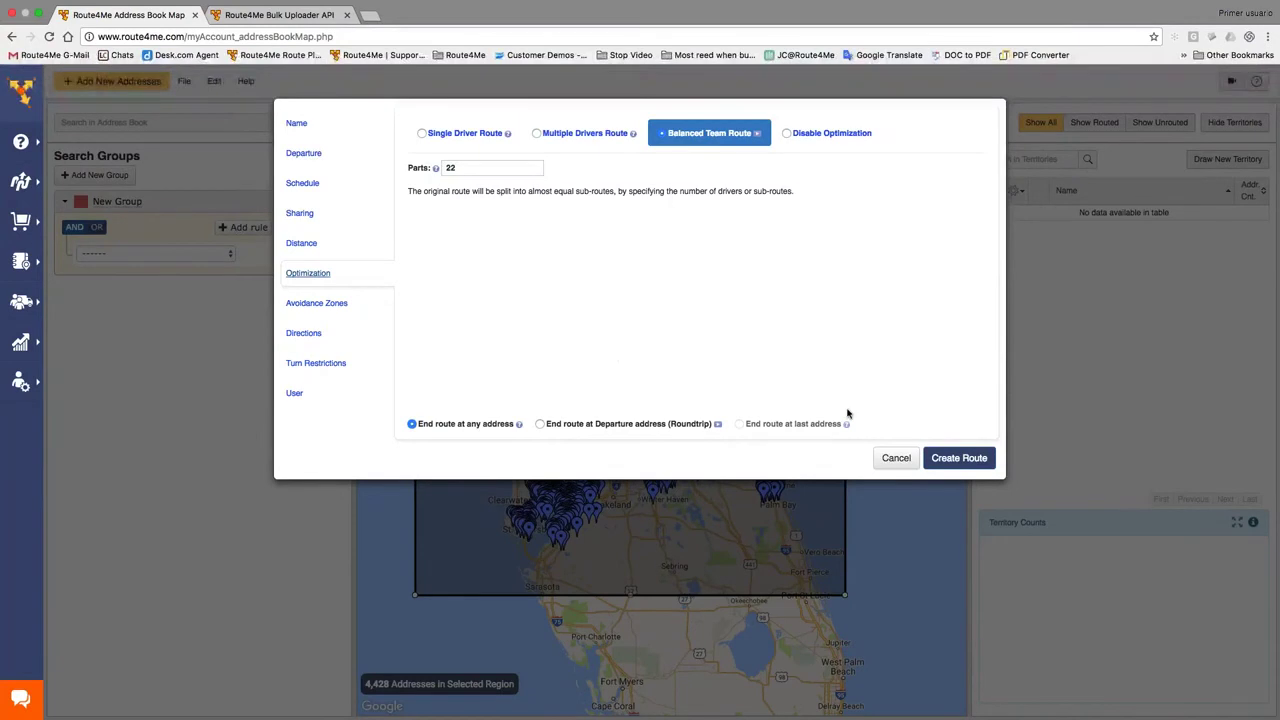
pyautogui.click(895, 457)
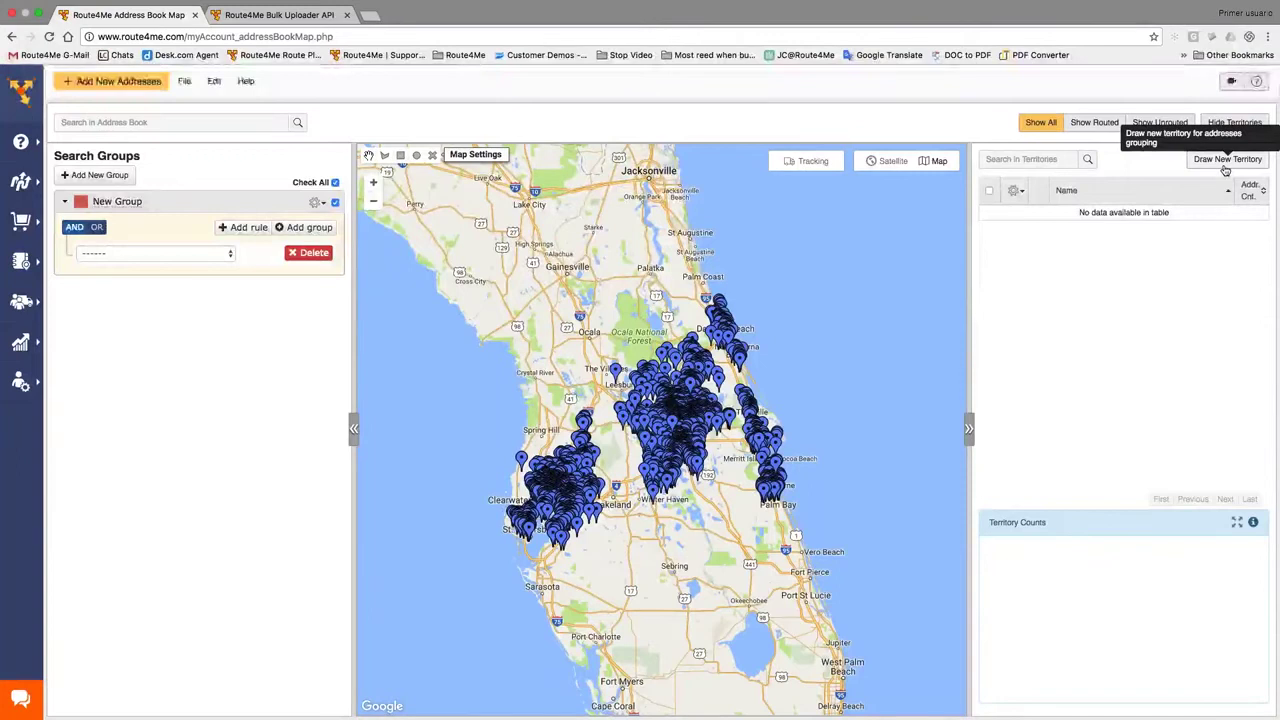
# Create a new red territory named for its driver.
pyautogui.click(1225, 166)
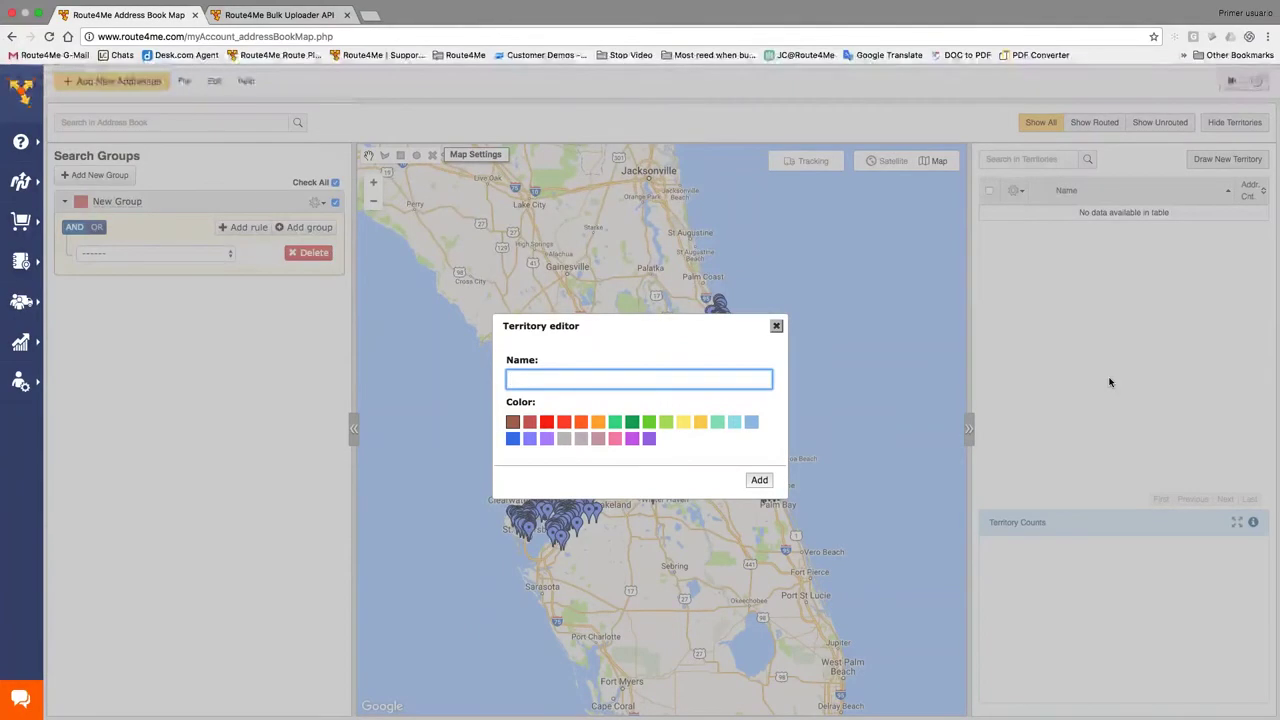
pyautogui.write('JC')
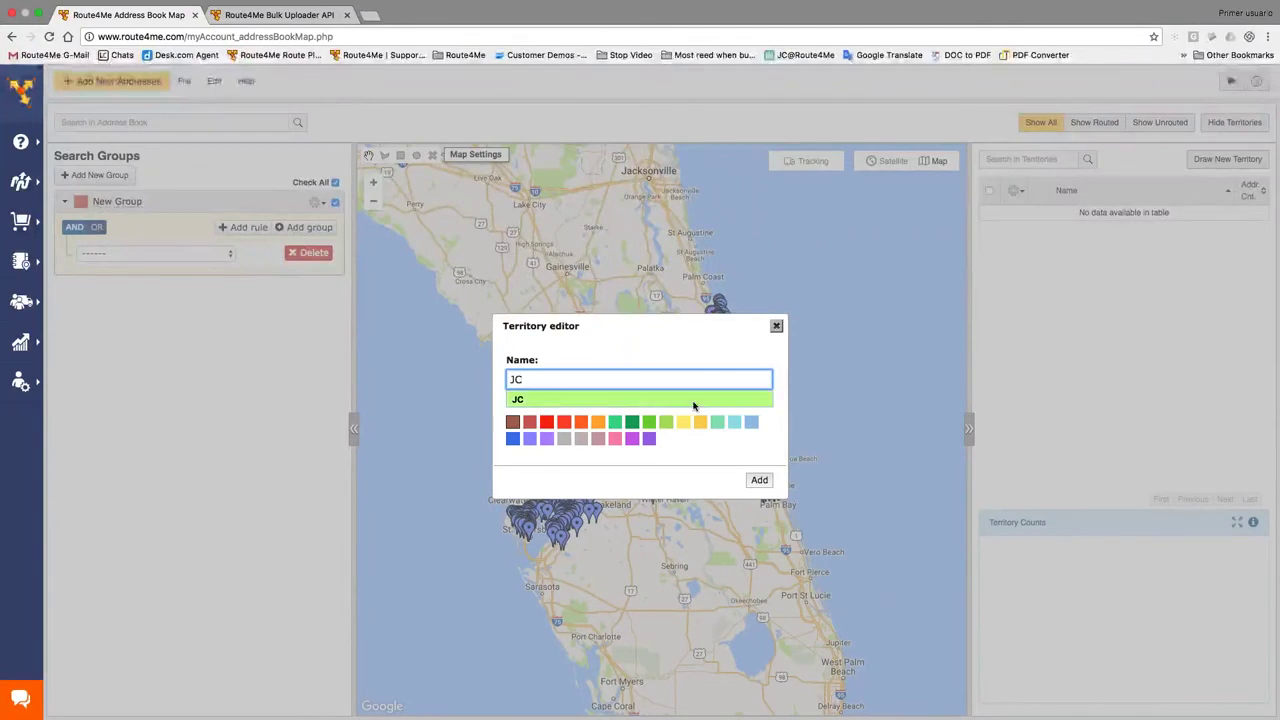
pyautogui.click(680, 400)
pyautogui.click(564, 421)
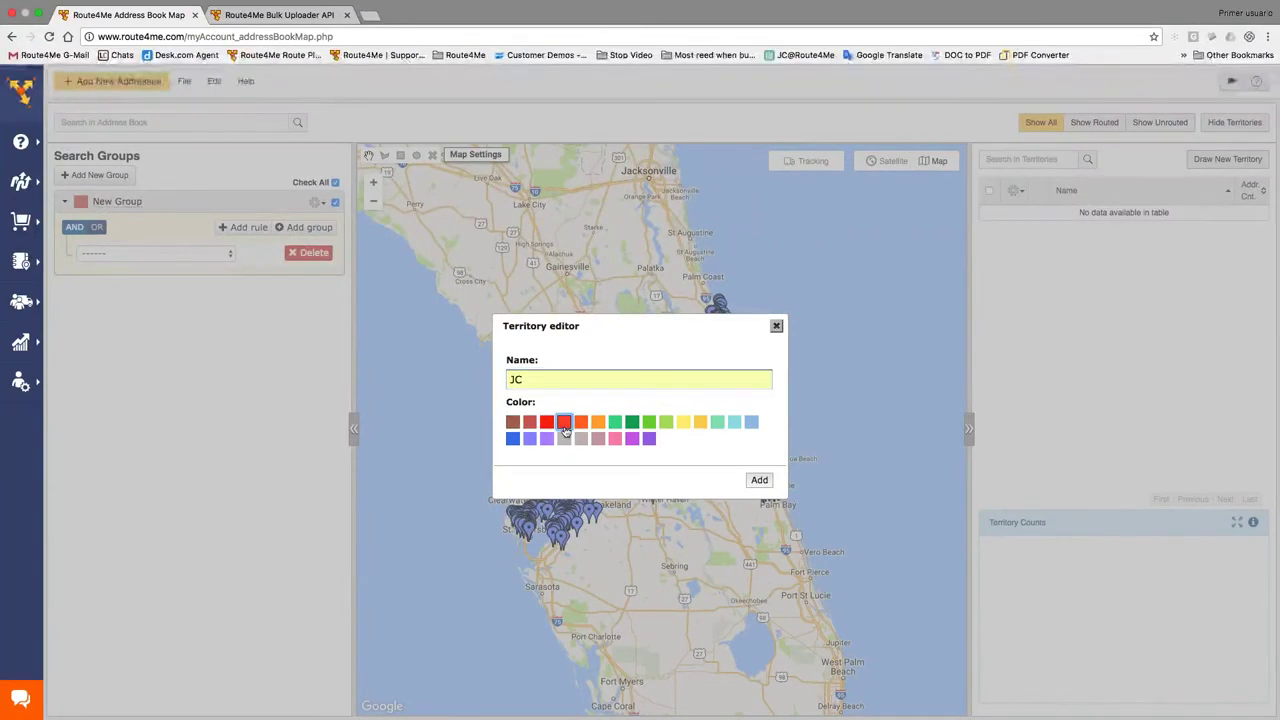
pyautogui.click(759, 480)
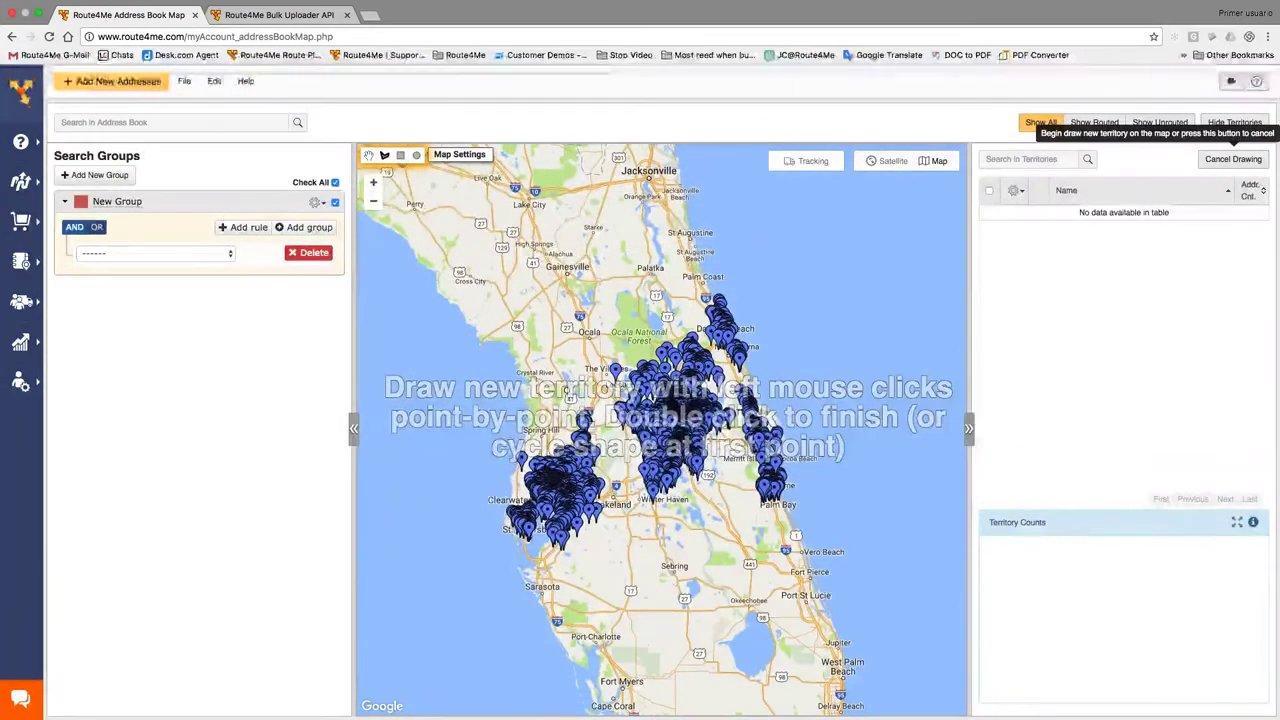
# Outline the territory polygon around Tampa, enclosing 1,996 addresses.
pyautogui.click(565, 393)
pyautogui.click(487, 457)
pyautogui.click(489, 575)
pyautogui.click(585, 575)
pyautogui.click(640, 519)
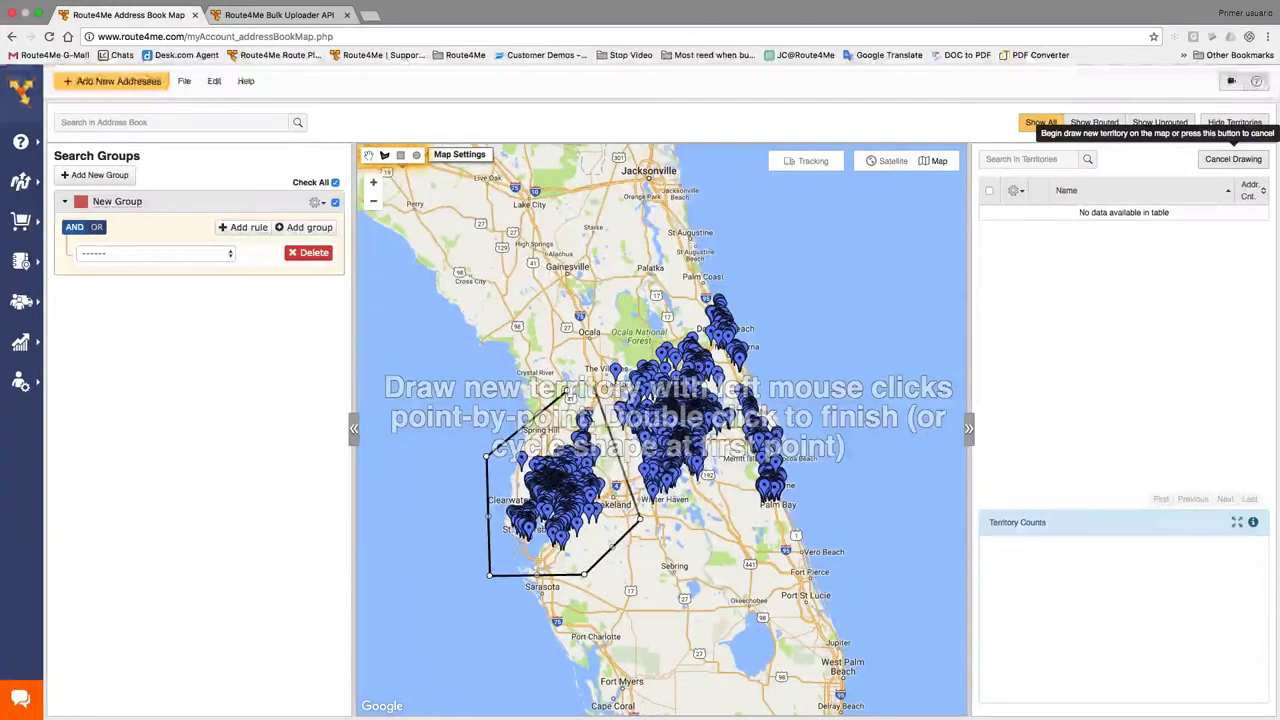
pyautogui.click(566, 394)
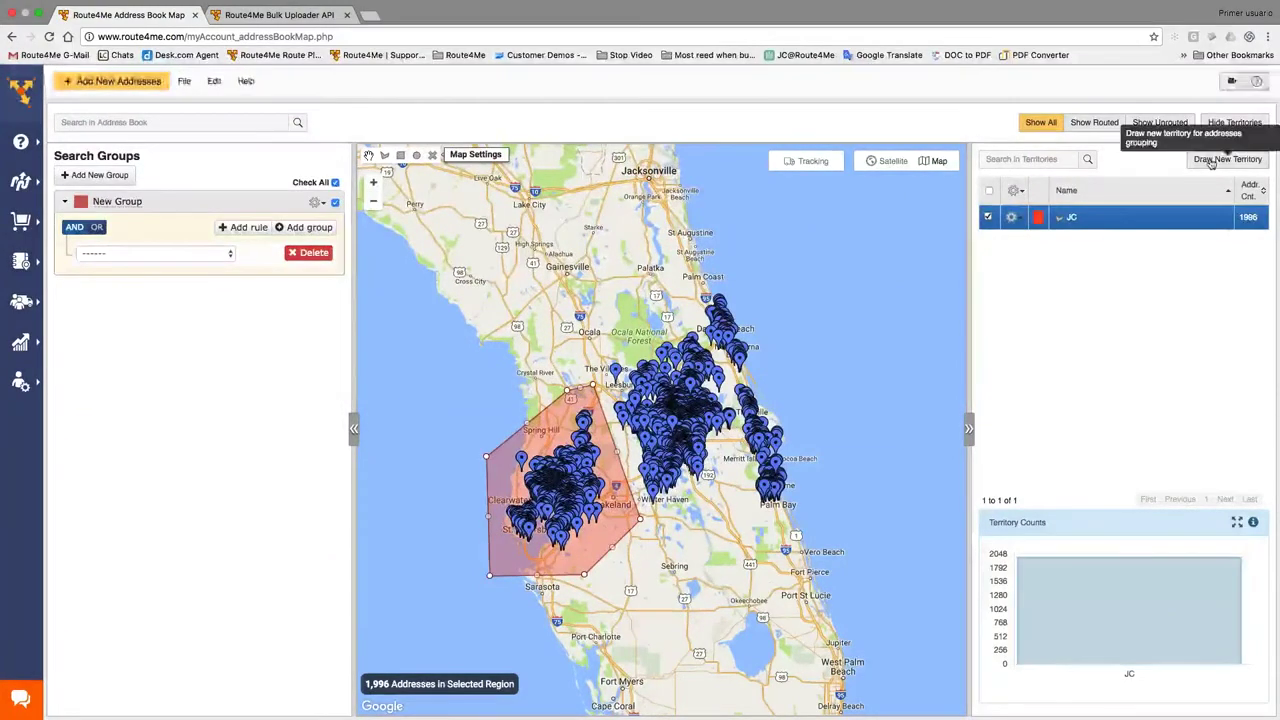
# Create an orange territory named for the second driver, outlined along the coast near Palm Coast.
pyautogui.click(1224, 162)
pyautogui.write('Steven')
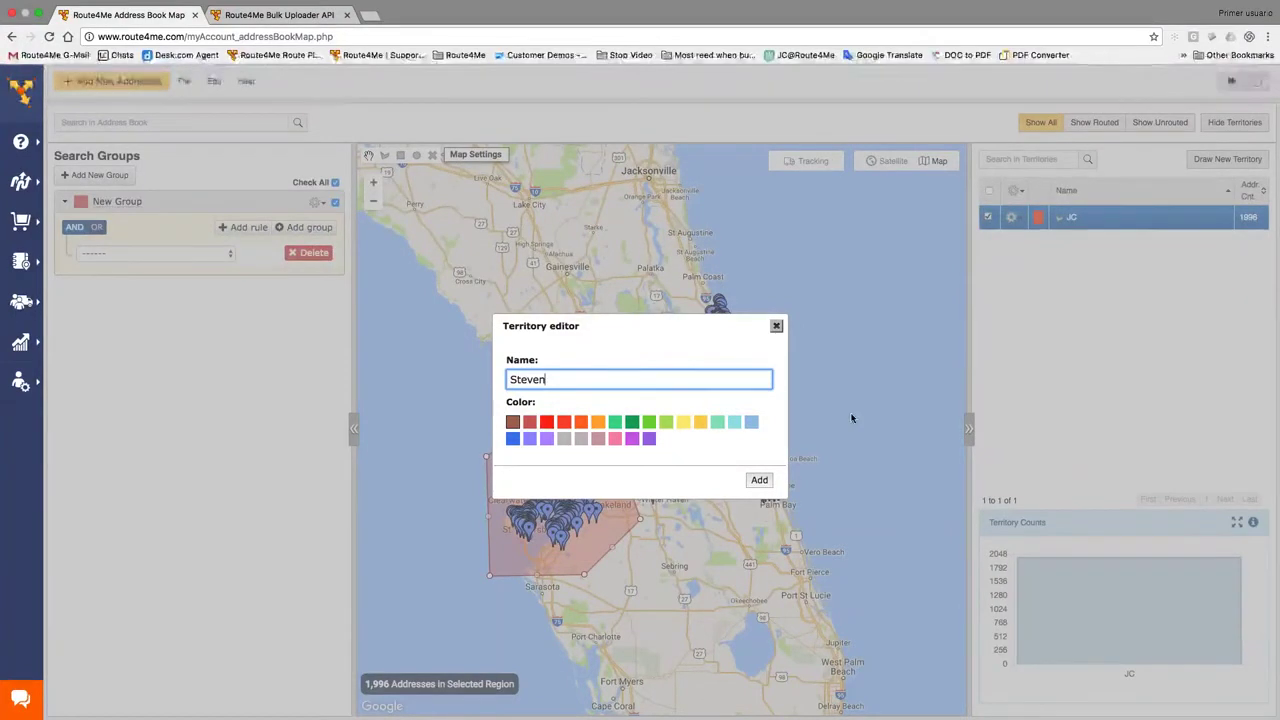
pyautogui.click(597, 423)
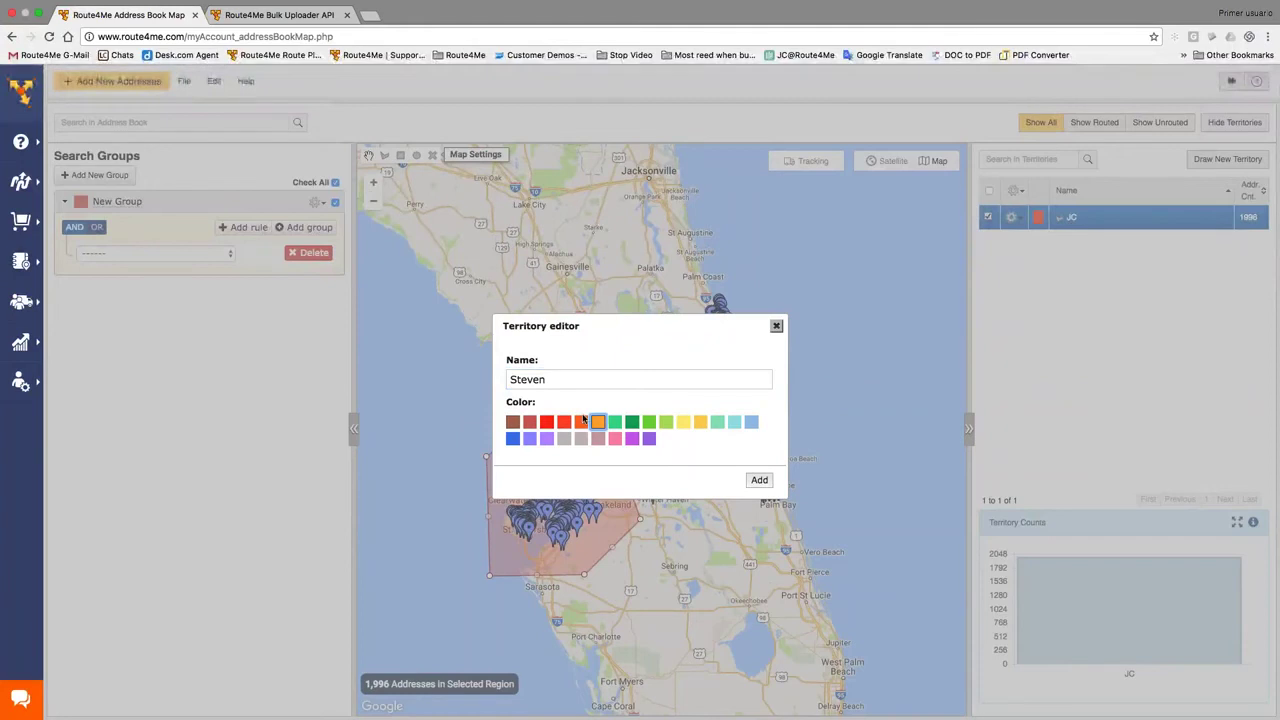
pyautogui.click(759, 480)
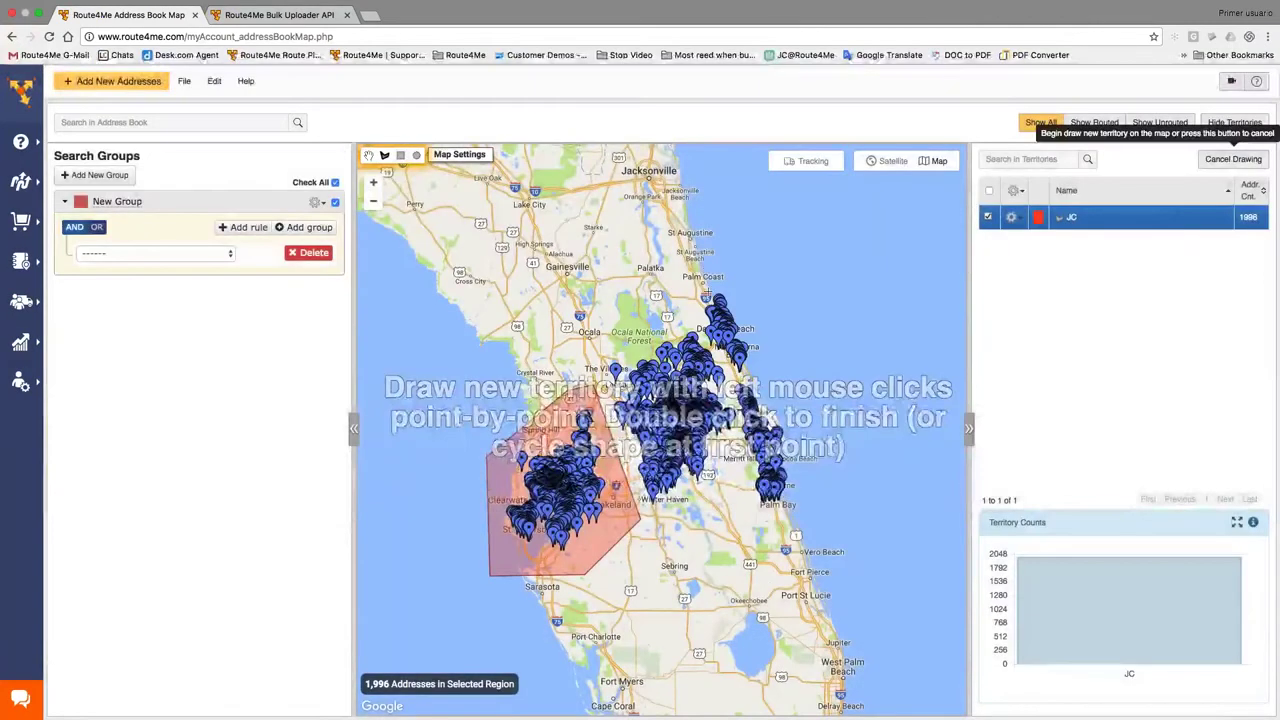
pyautogui.click(706, 268)
pyautogui.click(688, 300)
pyautogui.click(716, 352)
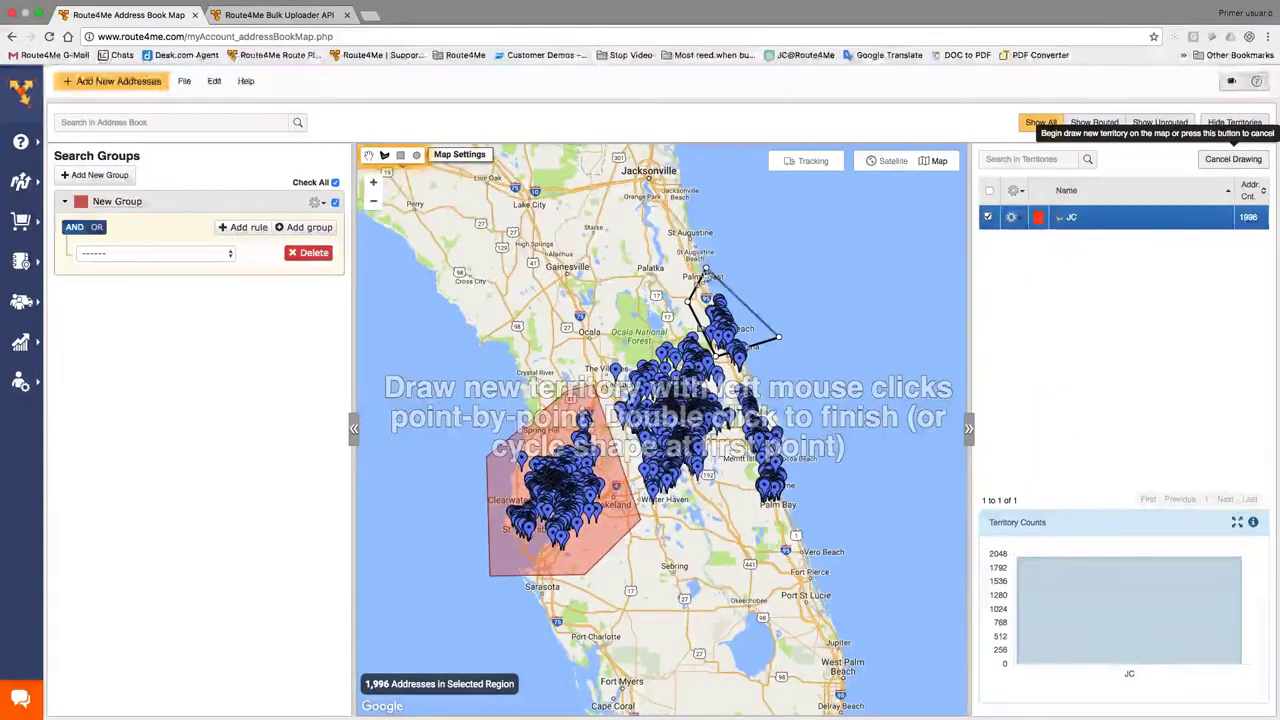
pyautogui.click(706, 272)
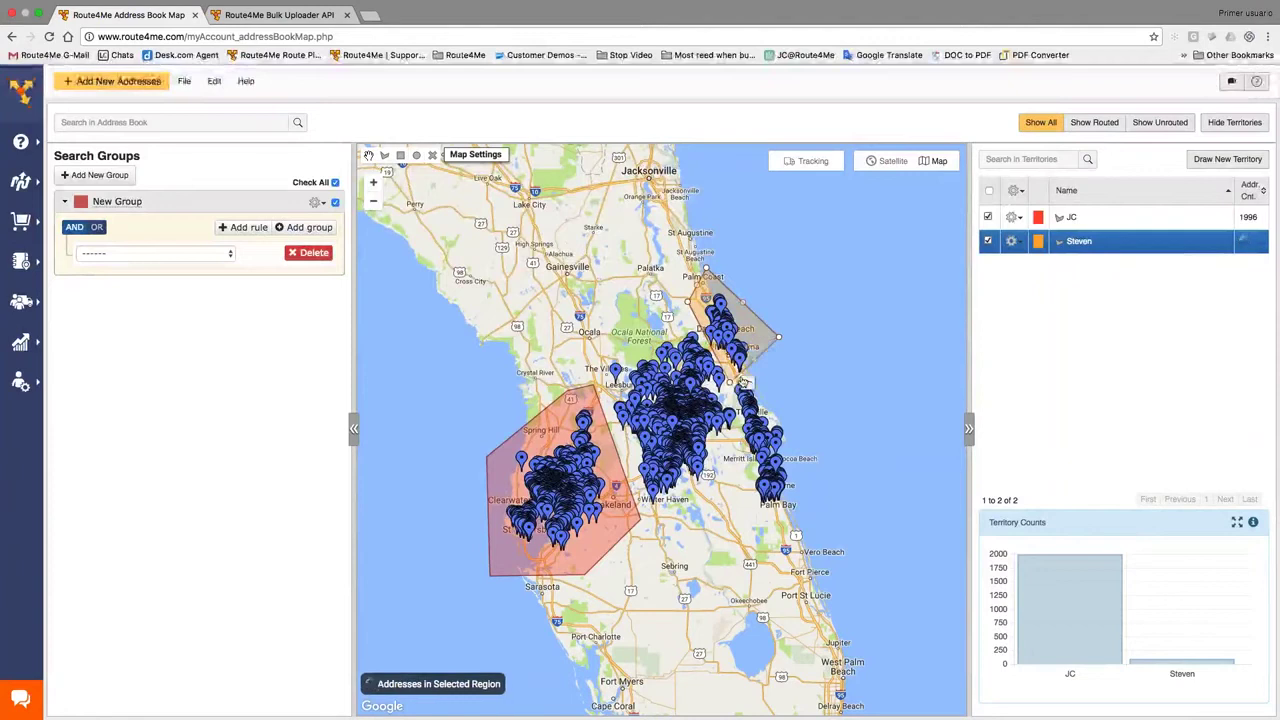
# Reshape the orange territory's corners along the east coast until it holds 86 addresses.
pyautogui.moveTo(743, 382)
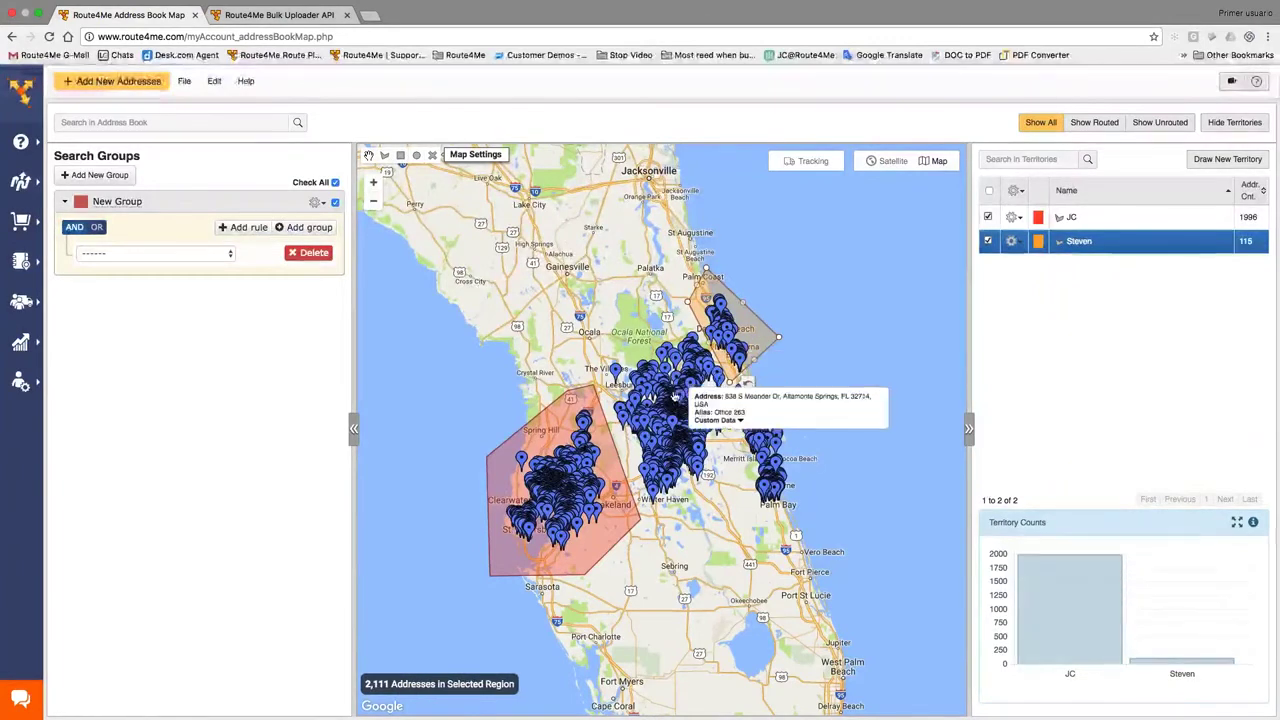
pyautogui.moveTo(616, 376)
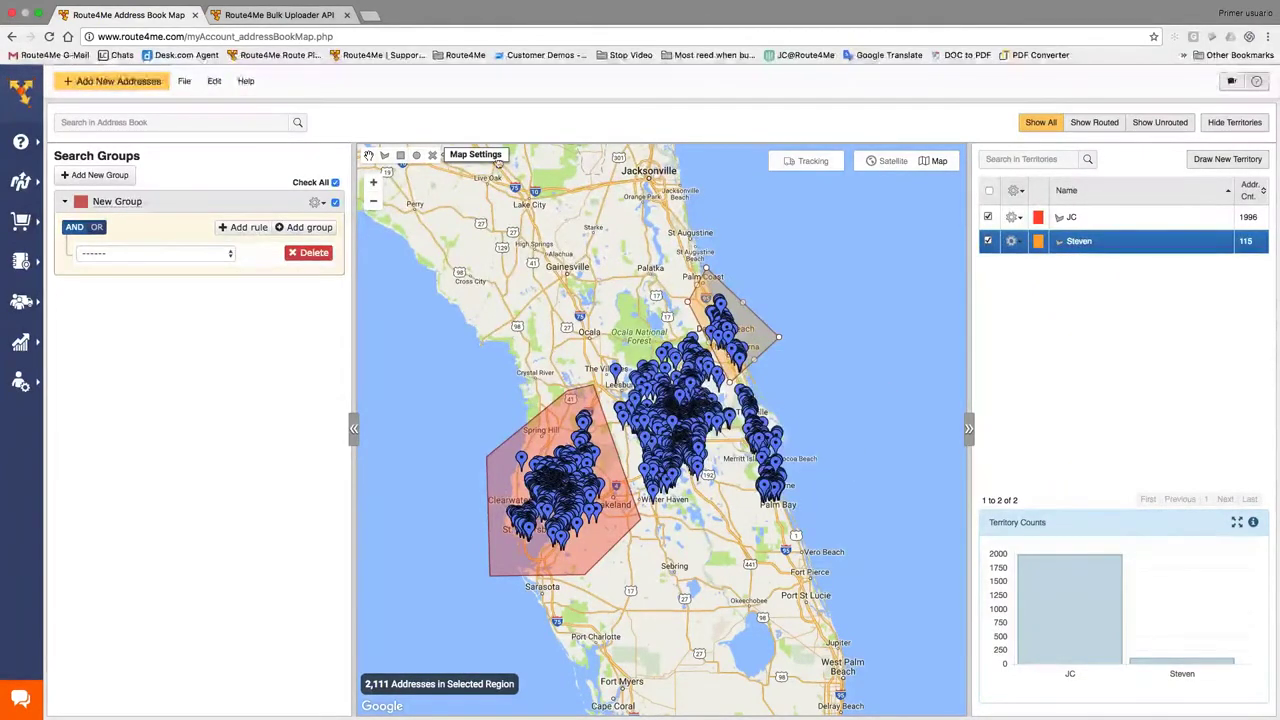
pyautogui.moveTo(685, 272)
pyautogui.click(778, 337)
pyautogui.click(813, 545)
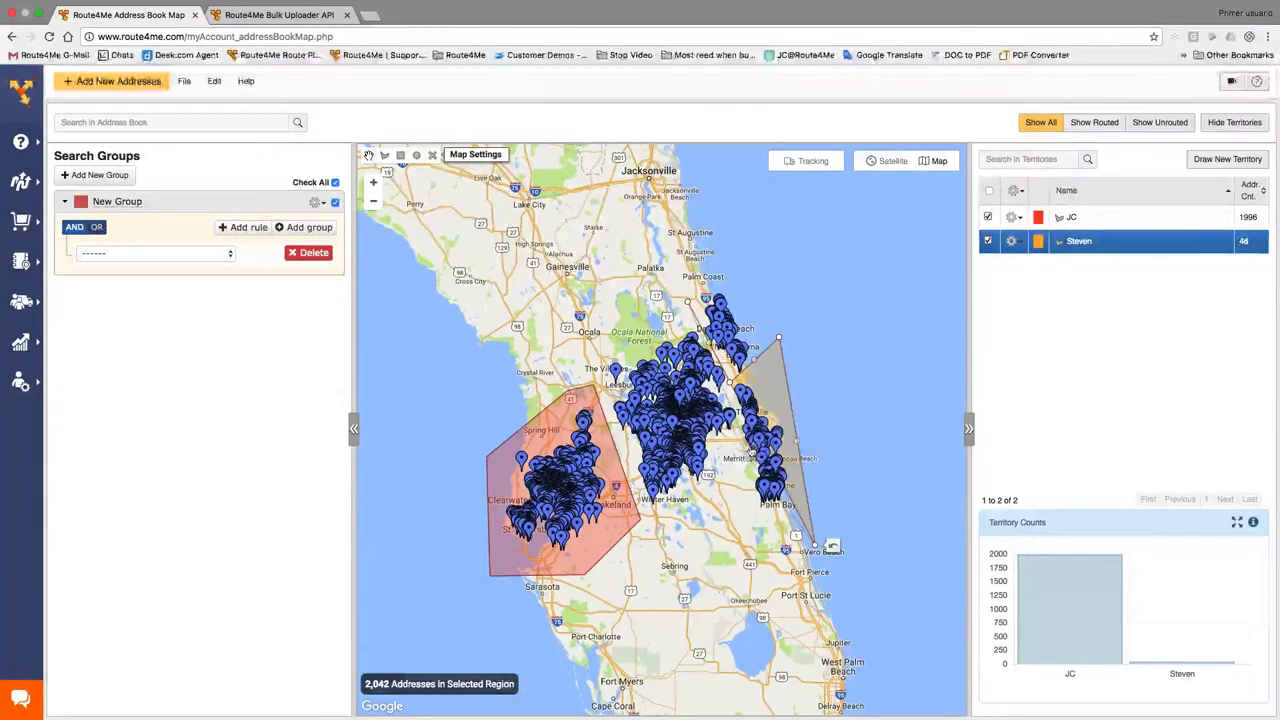
pyautogui.moveTo(740, 446); pyautogui.dragTo(749, 451)
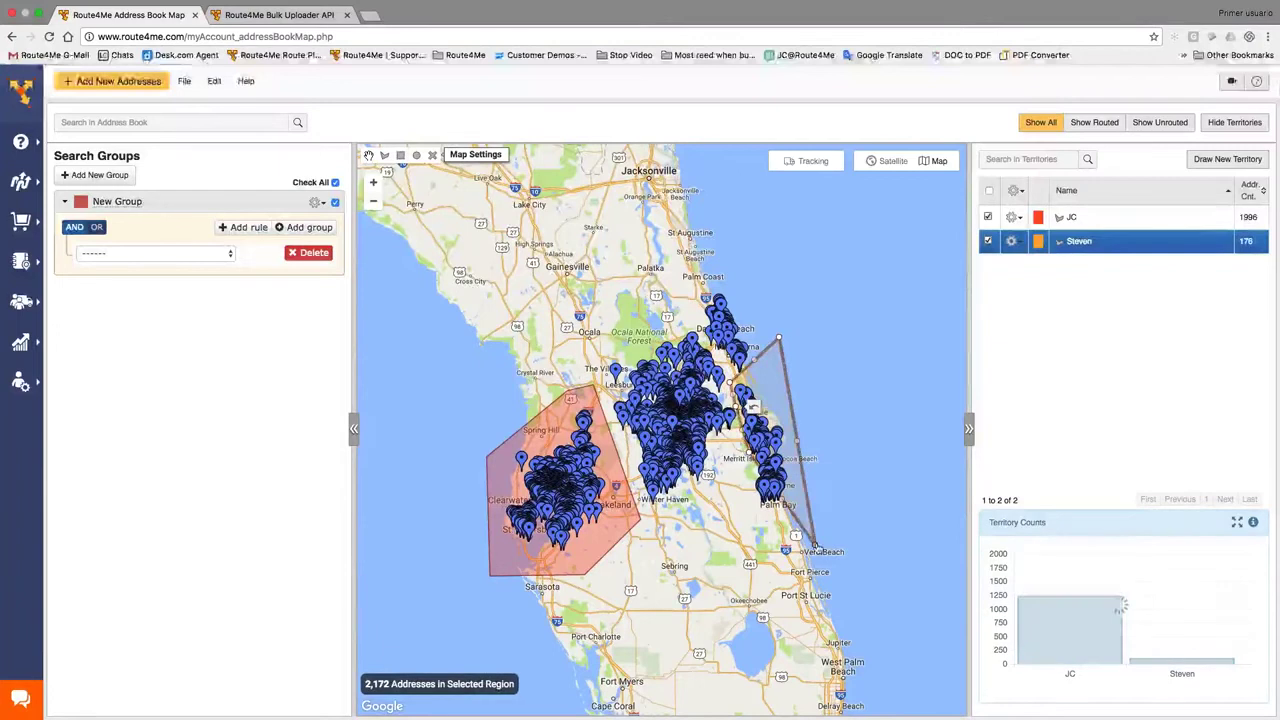
pyautogui.moveTo(817, 538); pyautogui.dragTo(794, 450)
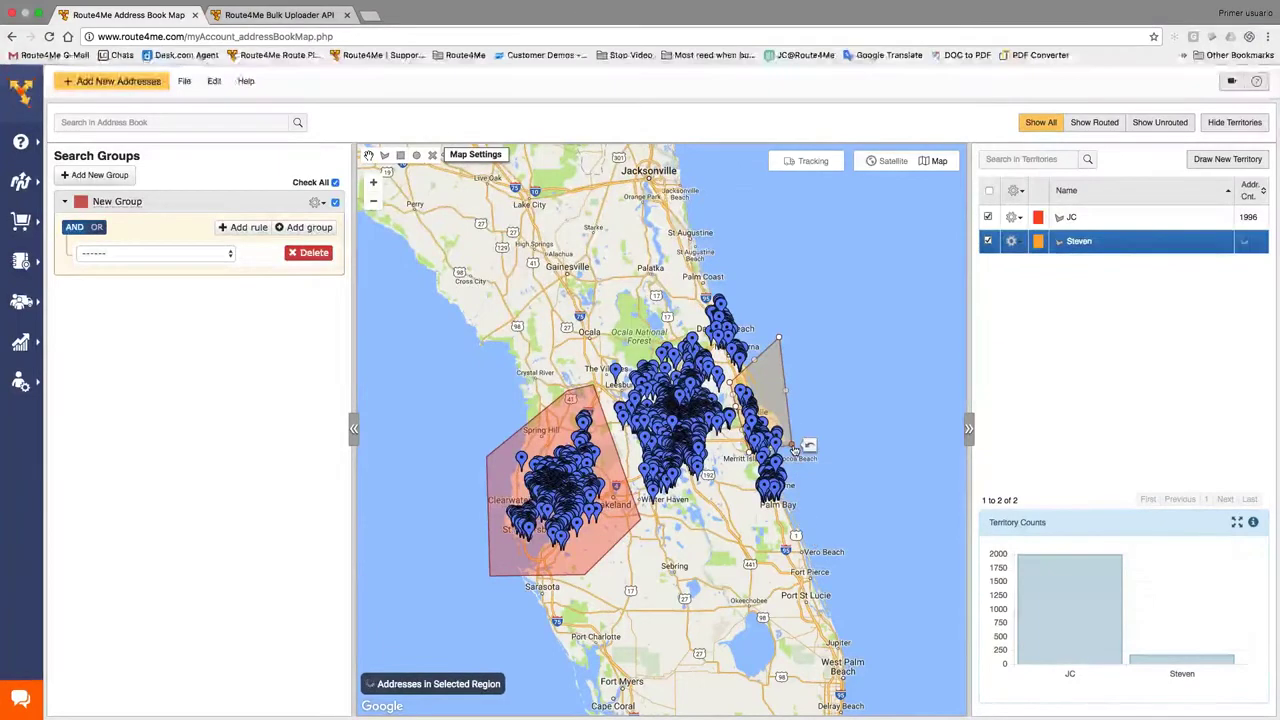
pyautogui.moveTo(790, 446); pyautogui.dragTo(772, 420)
pyautogui.moveTo(780, 338)
pyautogui.mouseDown()
pyautogui.moveTo(719, 437)
pyautogui.moveTo(781, 296)
pyautogui.moveTo(793, 333)
pyautogui.mouseUp()
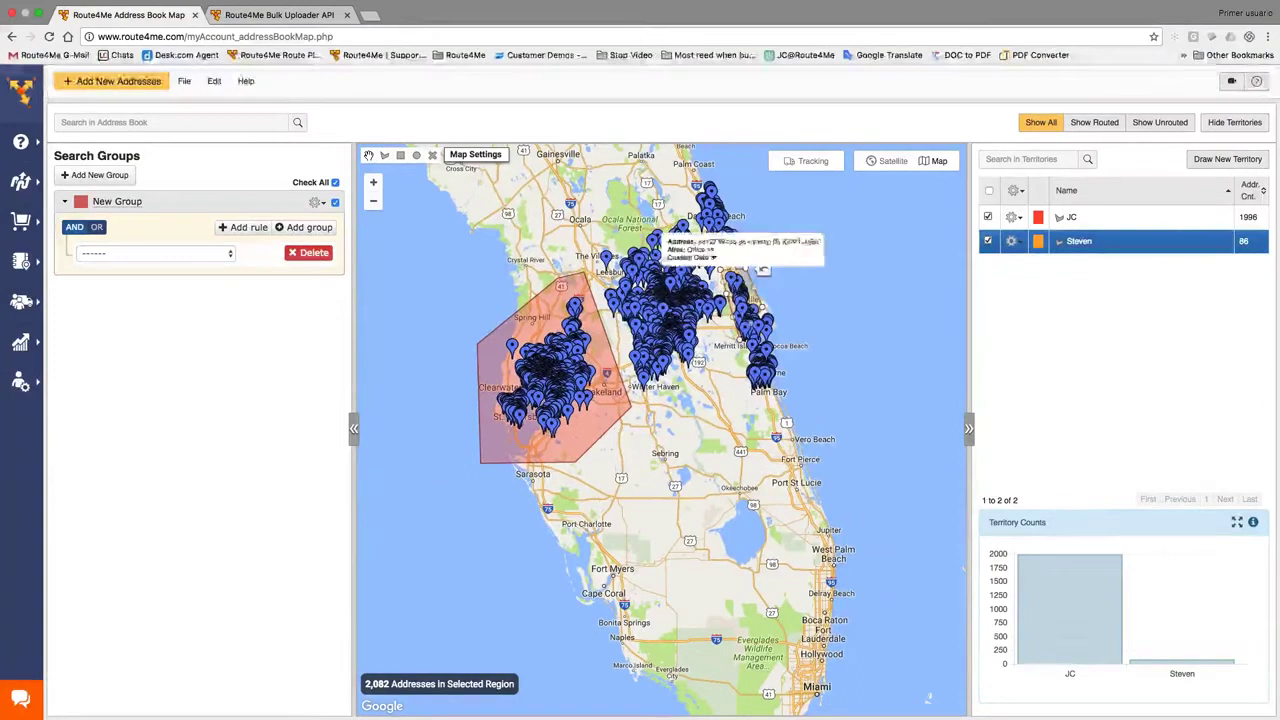
pyautogui.moveTo(745, 272)
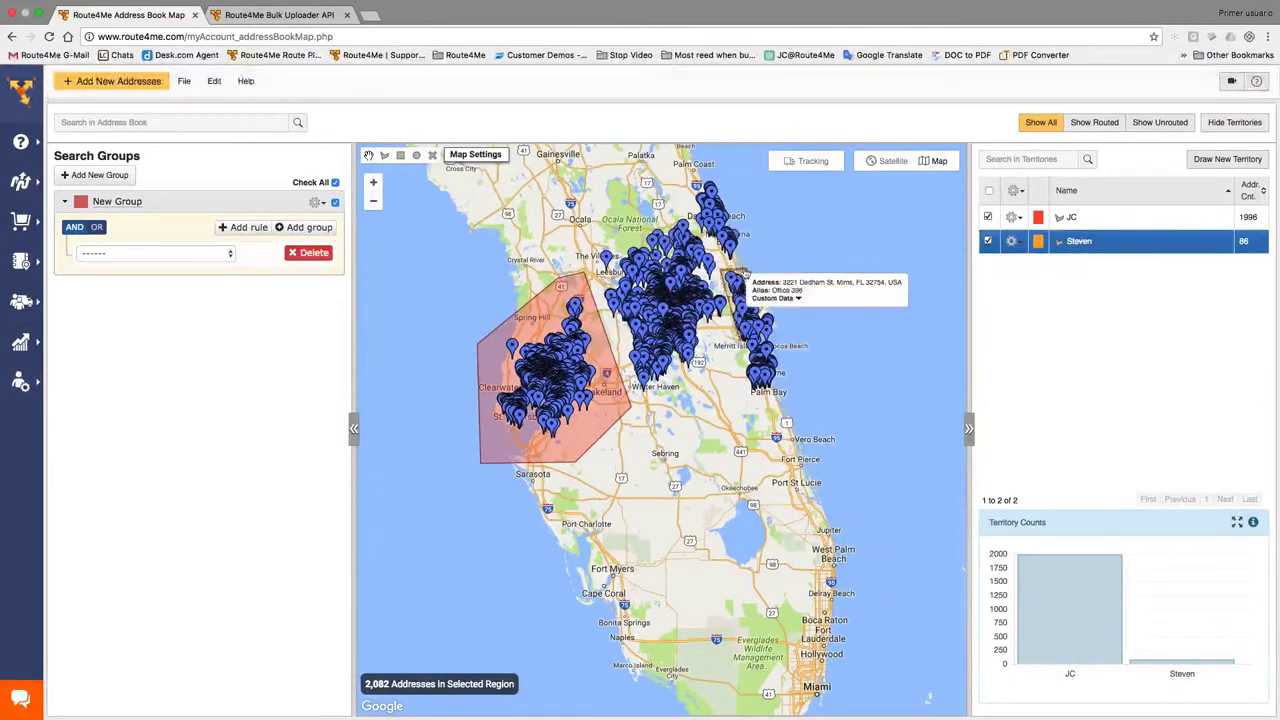
# Plan a route from the orange territory, named for its driver, departing from Office 394.
pyautogui.click(1017, 245)
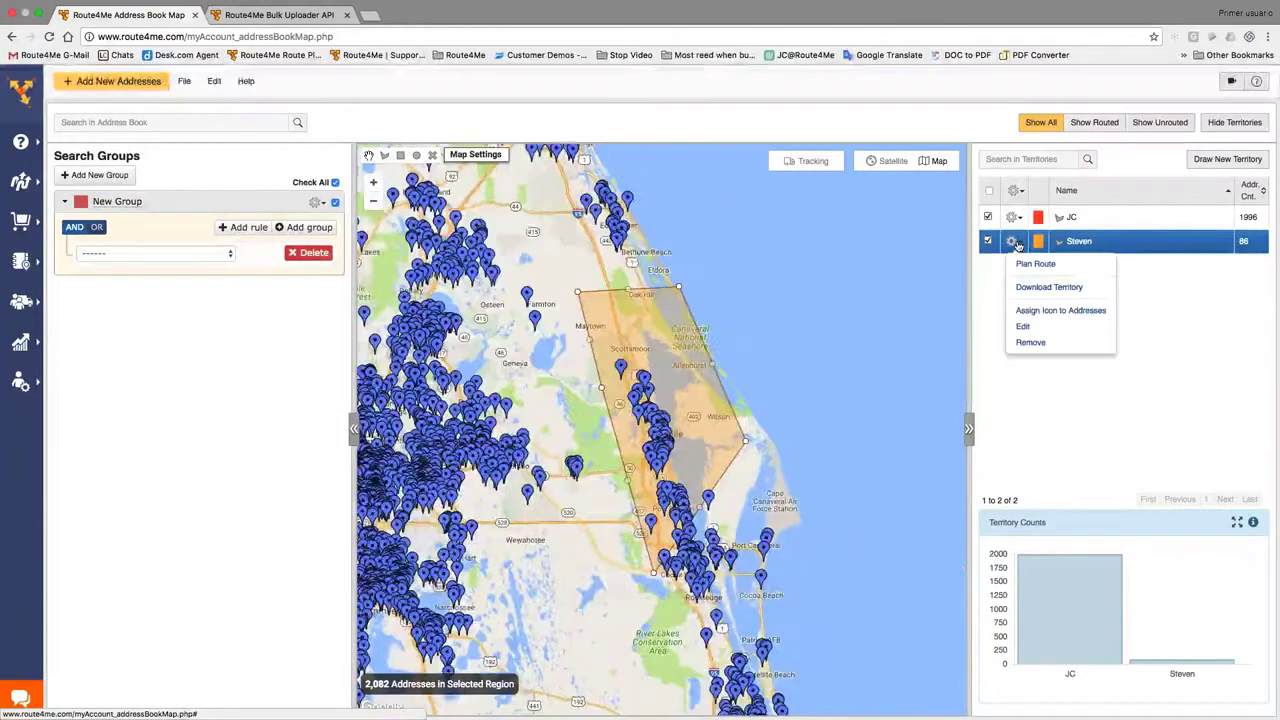
pyautogui.click(1210, 296)
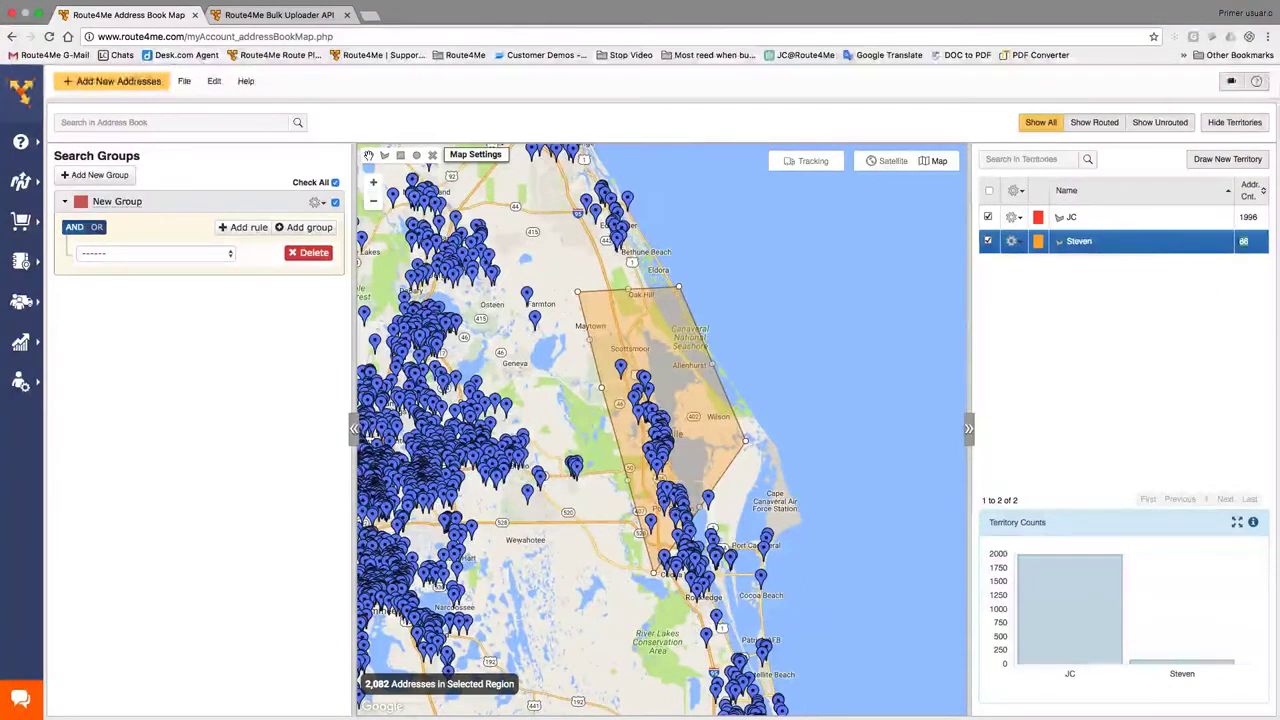
pyautogui.click(1011, 241)
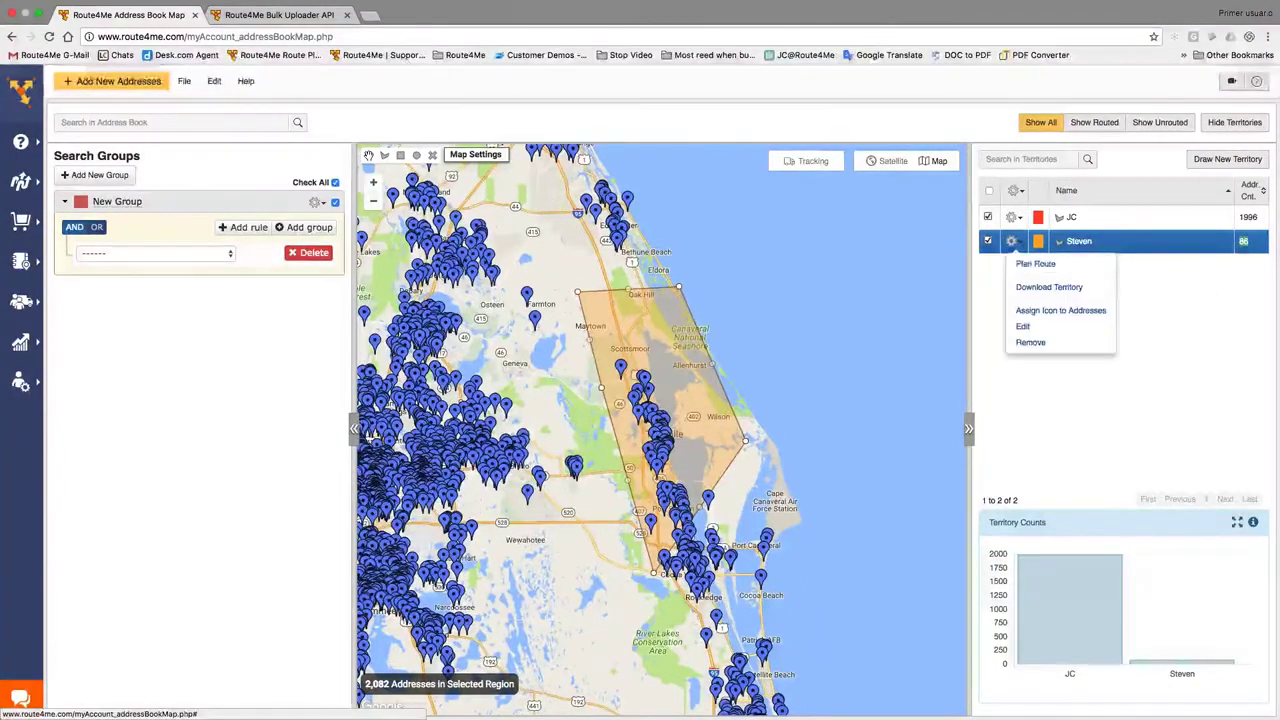
pyautogui.click(1035, 263)
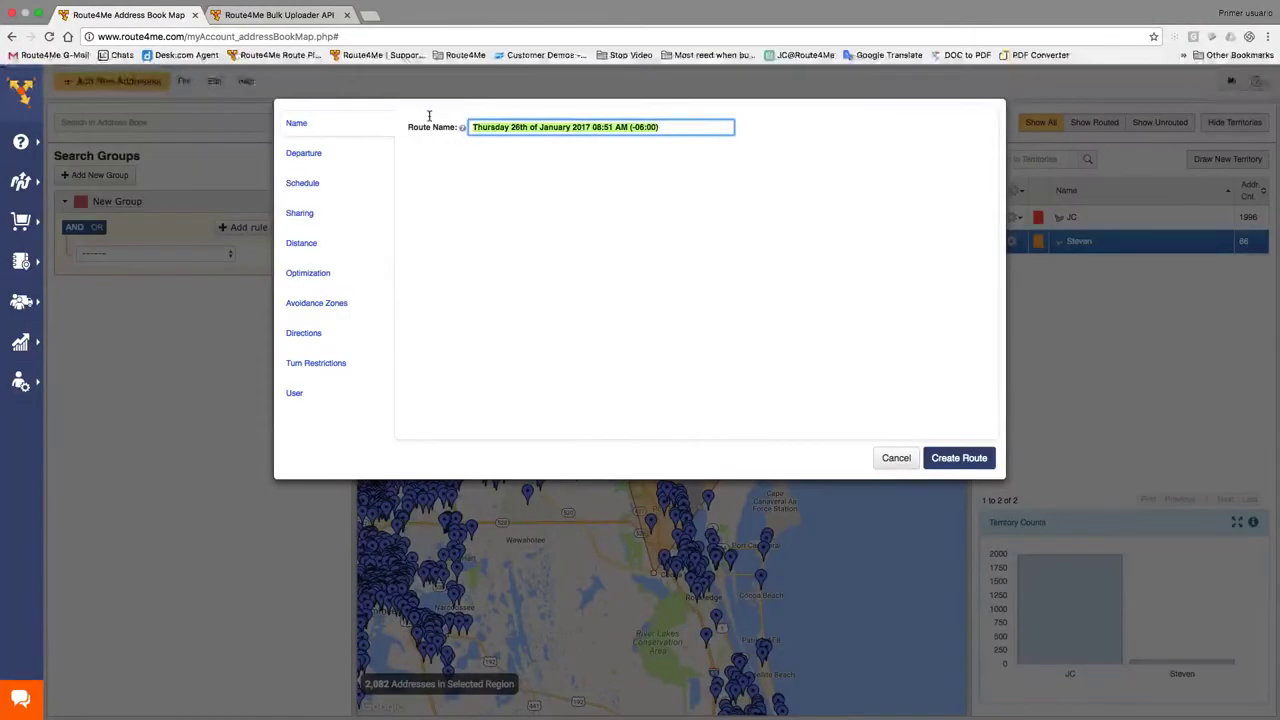
pyautogui.write('Steve')
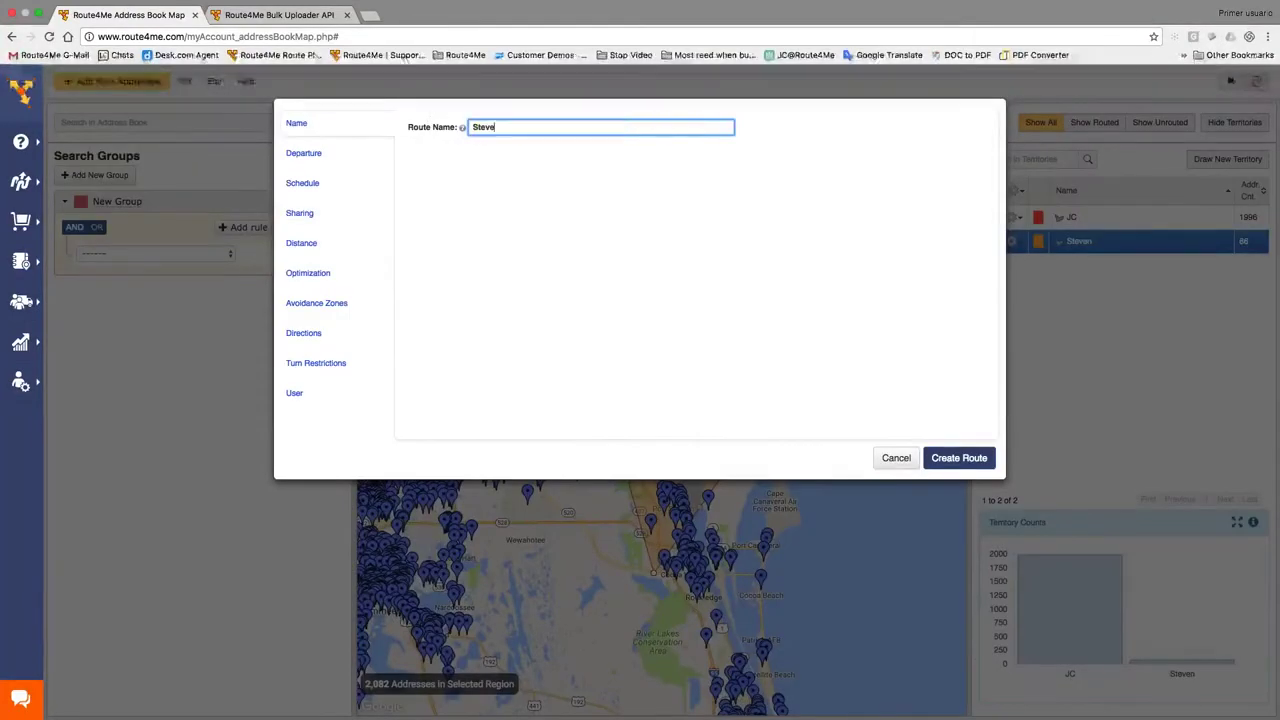
pyautogui.write('n')
pyautogui.click(303, 153)
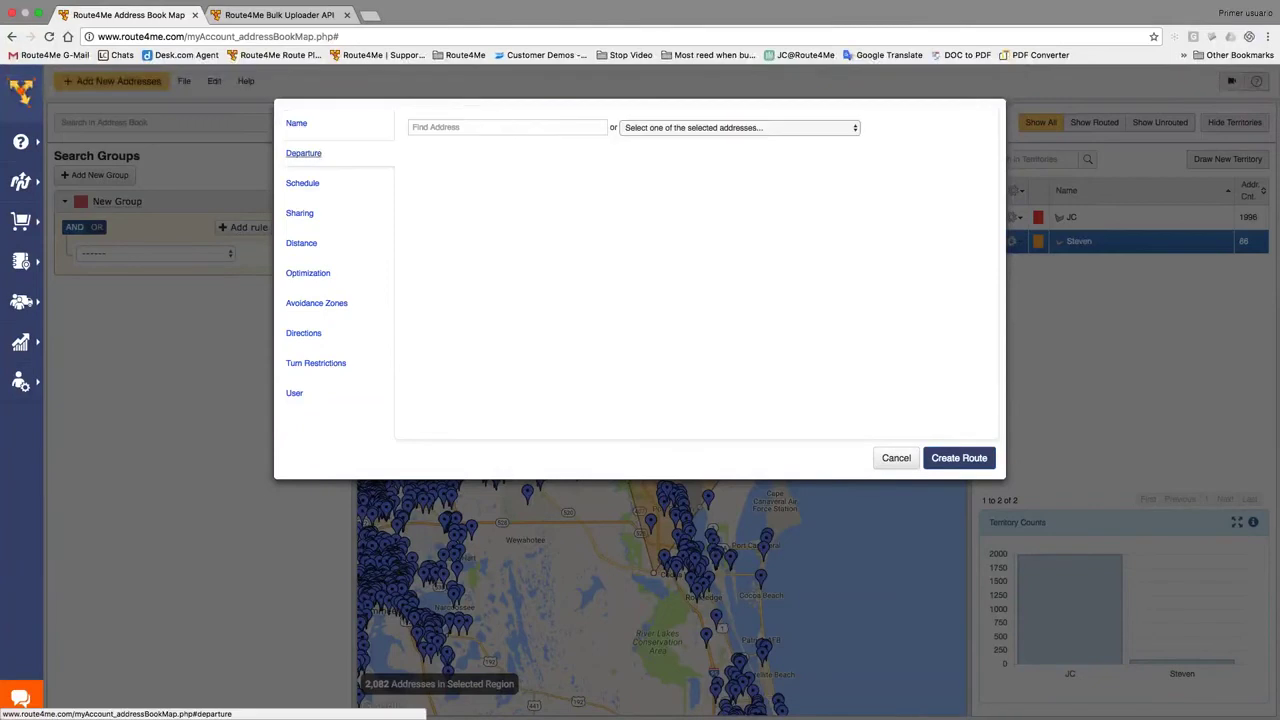
pyautogui.click(740, 127)
pyautogui.click(740, 149)
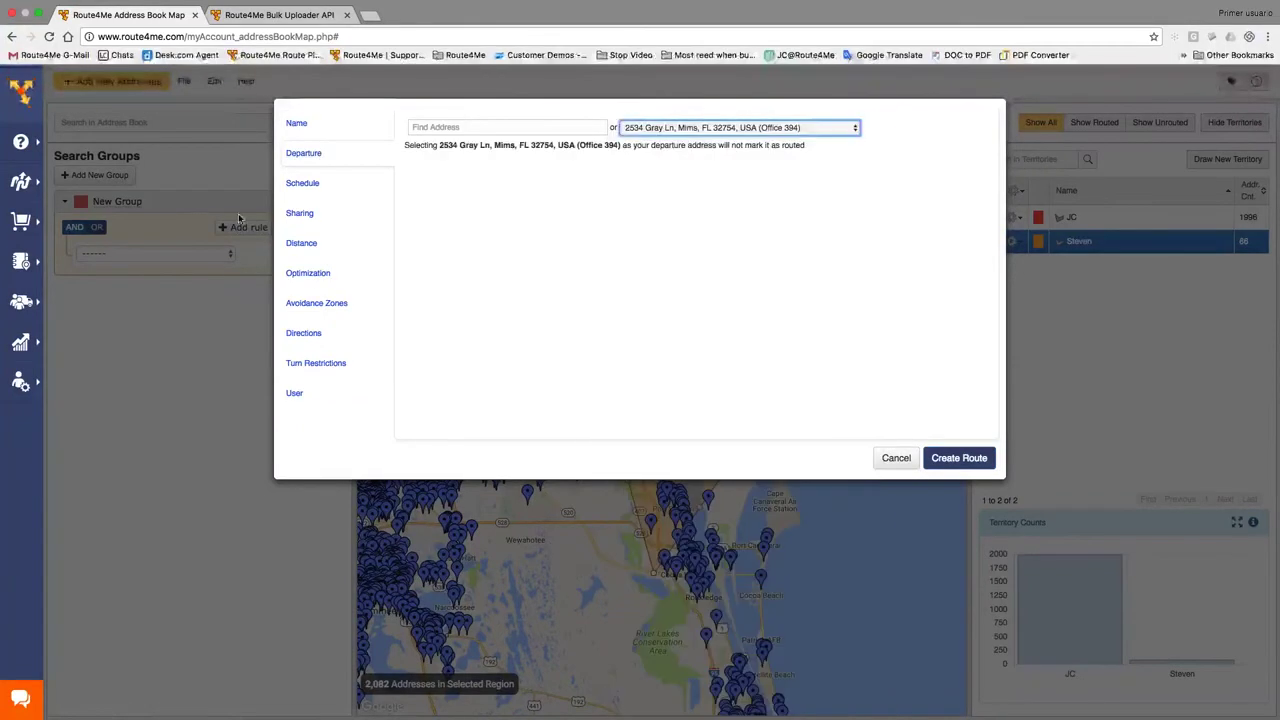
# Set Balanced Team Route with 5 parts and Roundtrip, then create the route.
pyautogui.click(310, 277)
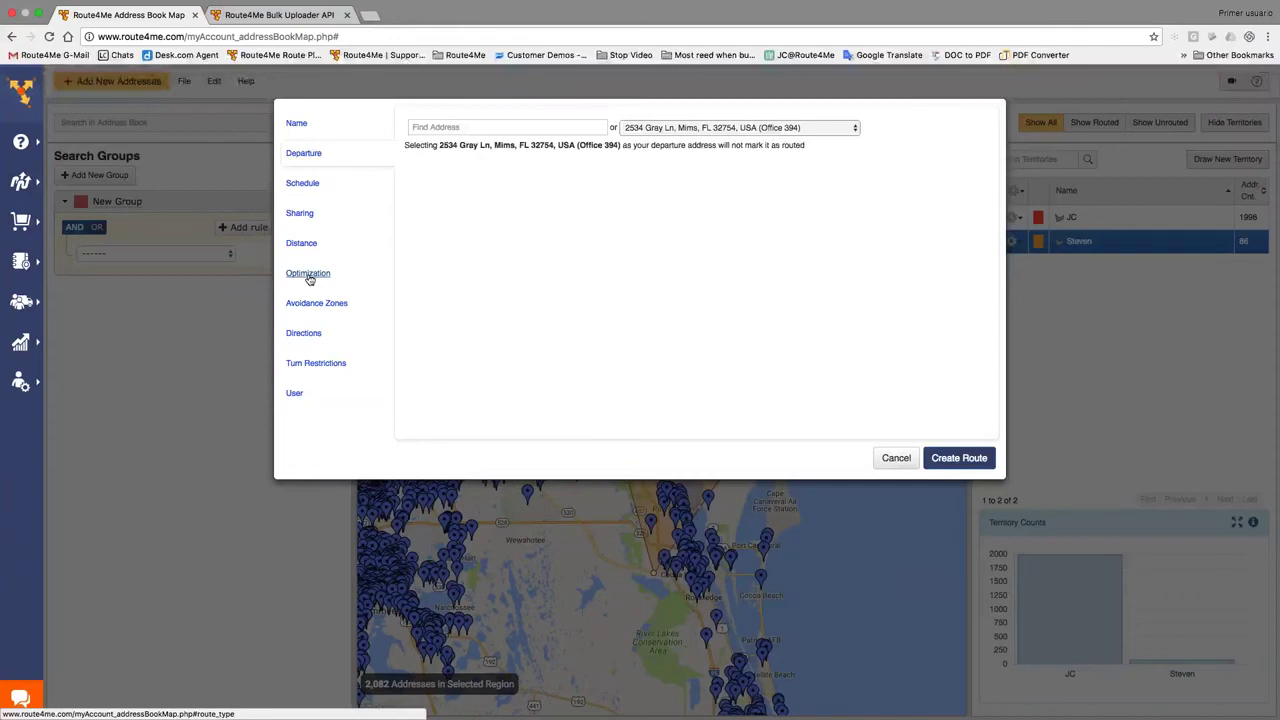
pyautogui.click(310, 277)
pyautogui.click(705, 133)
pyautogui.click(482, 169)
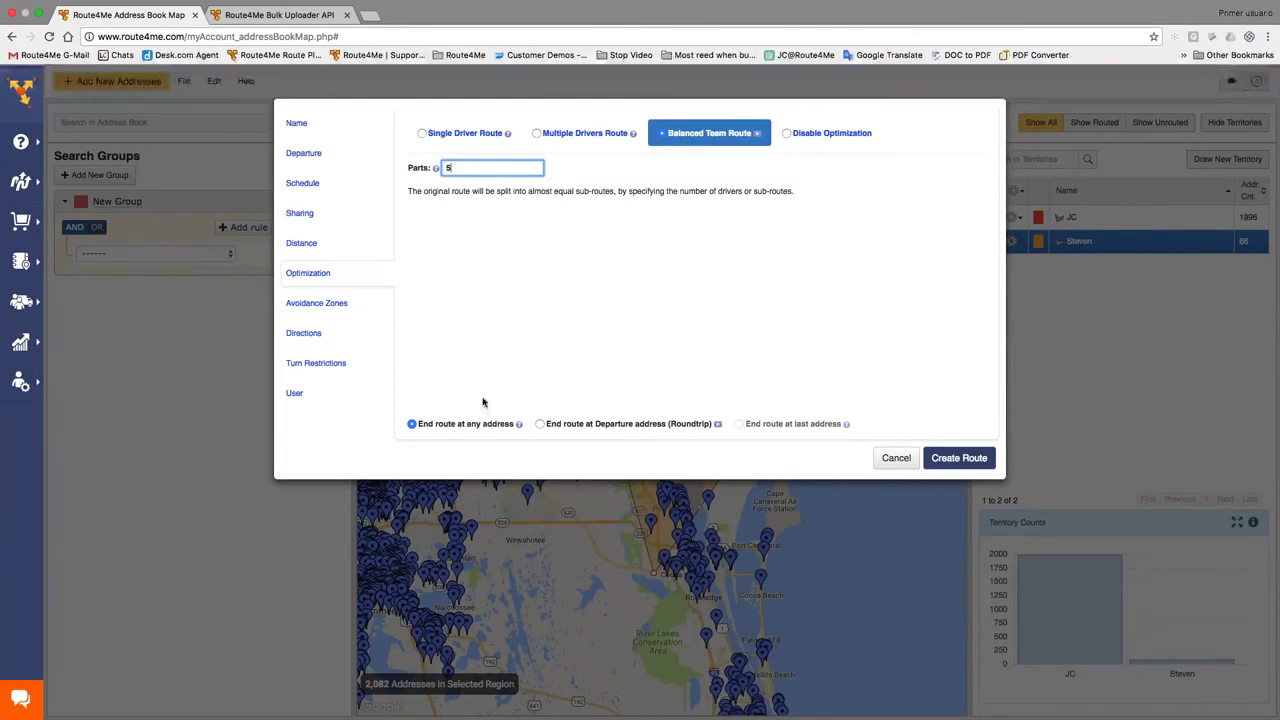
pyautogui.click(462, 425)
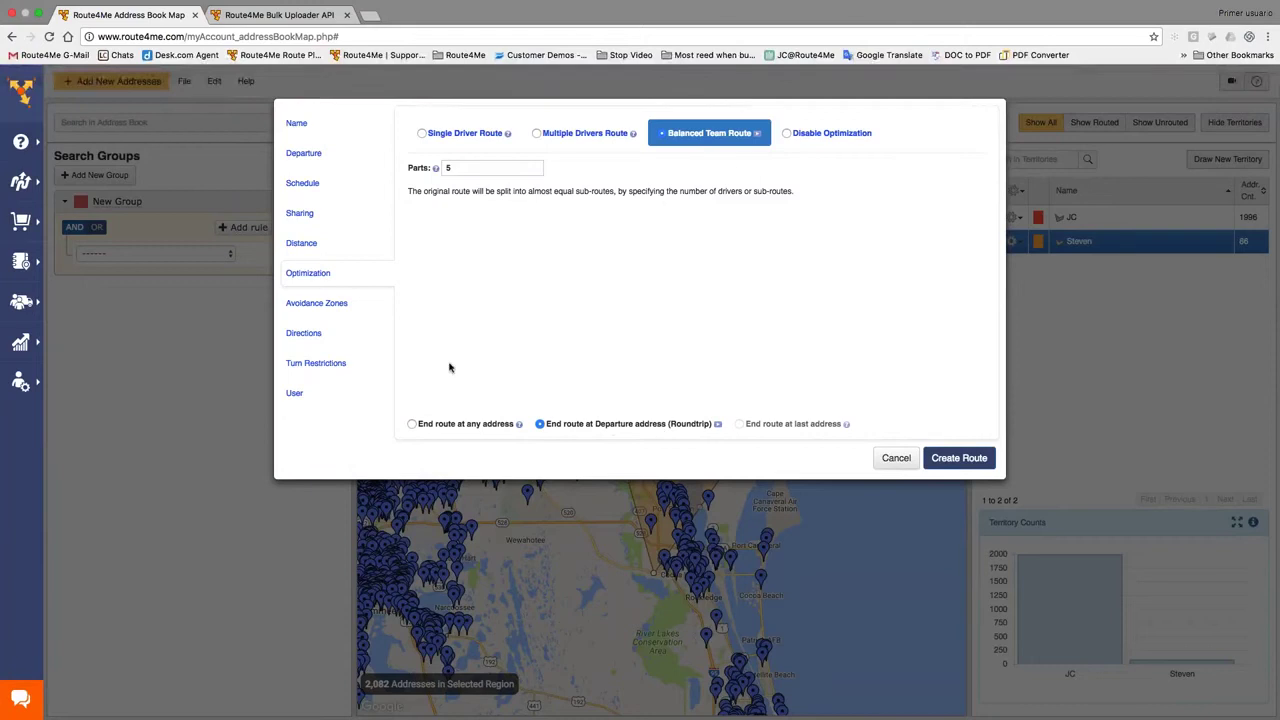
pyautogui.click(965, 460)
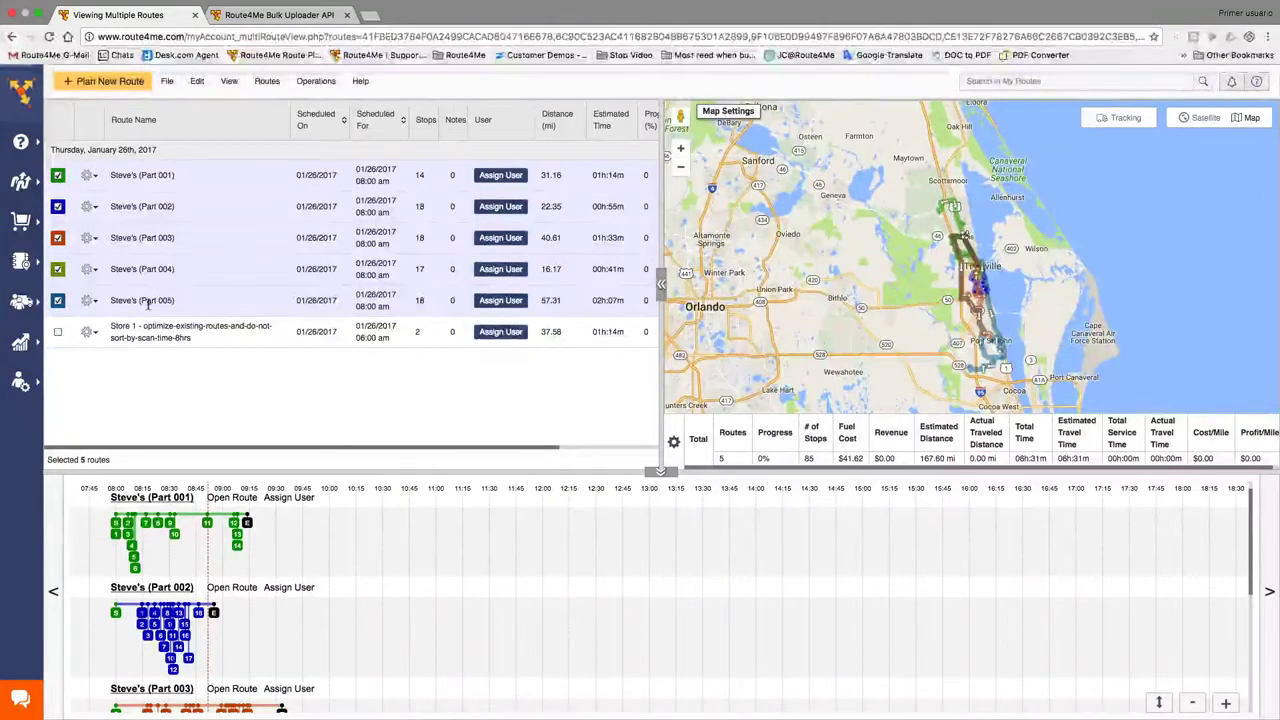
# Show all route stop markers, enlarge the map, and zoom to the coast around Titusville.
pyautogui.hscroll(1, 194, 306)
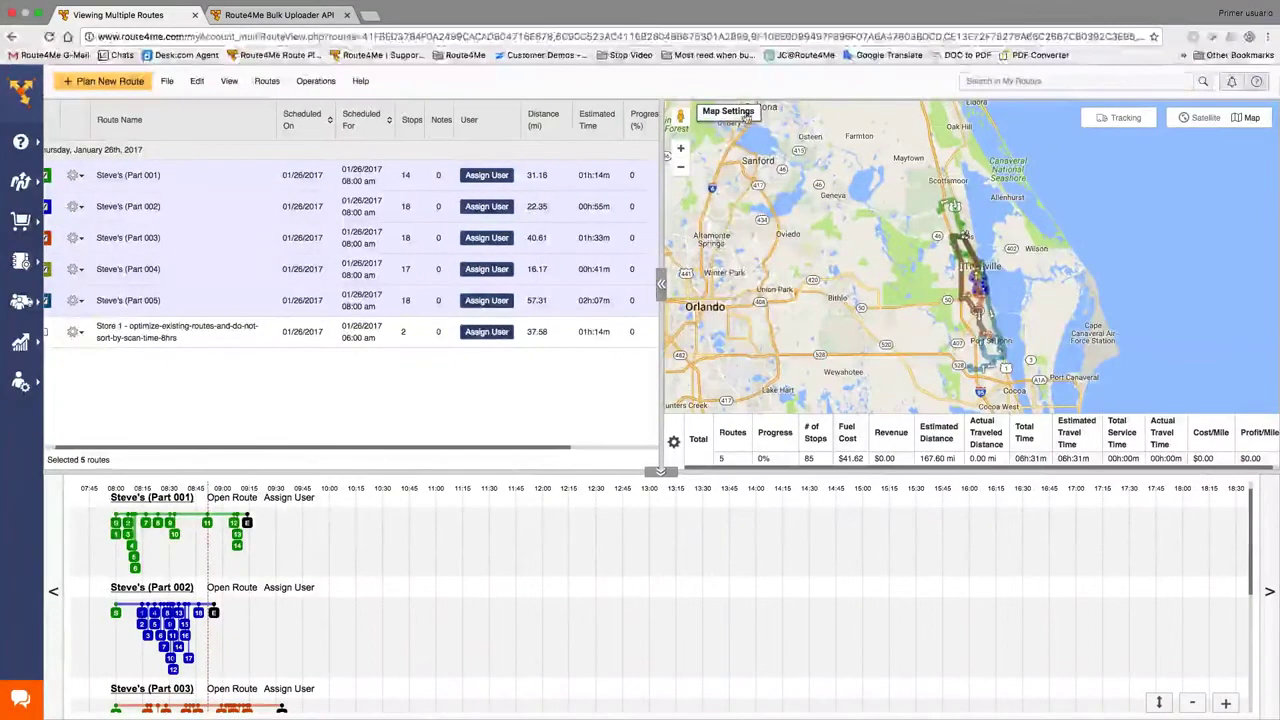
pyautogui.click(728, 112)
pyautogui.click(707, 165)
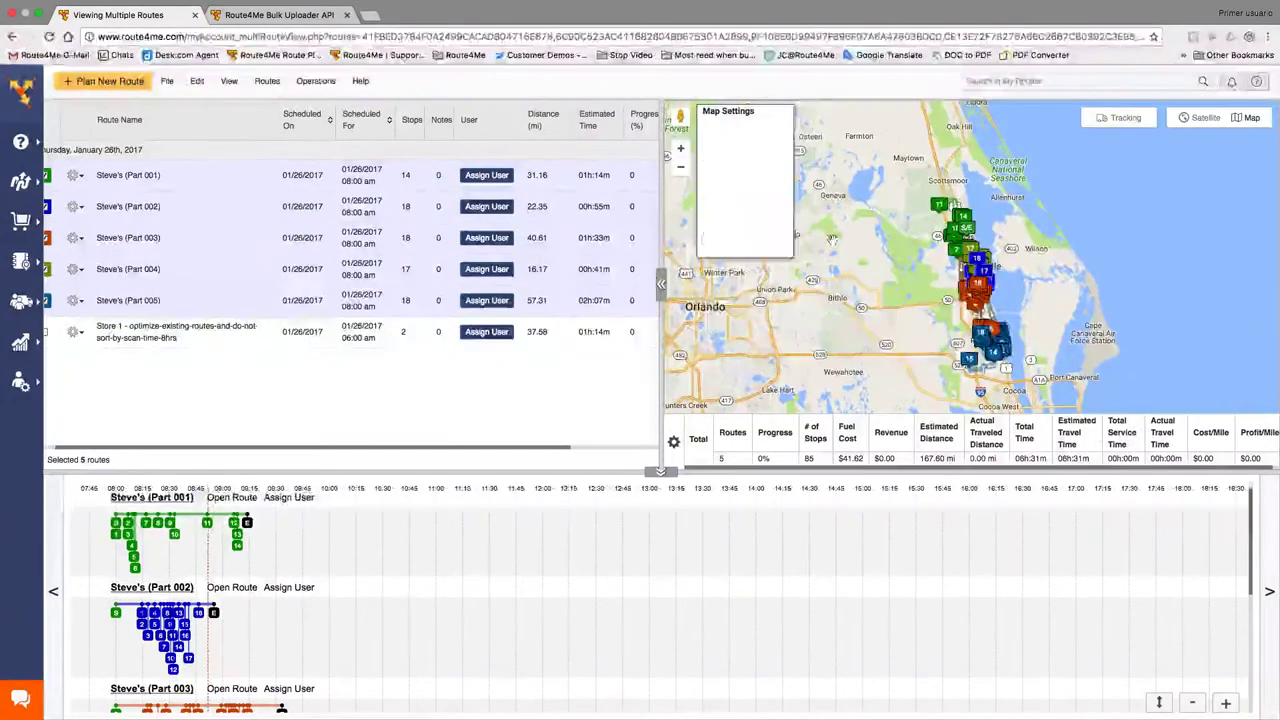
pyautogui.scroll(3, 882, 292)
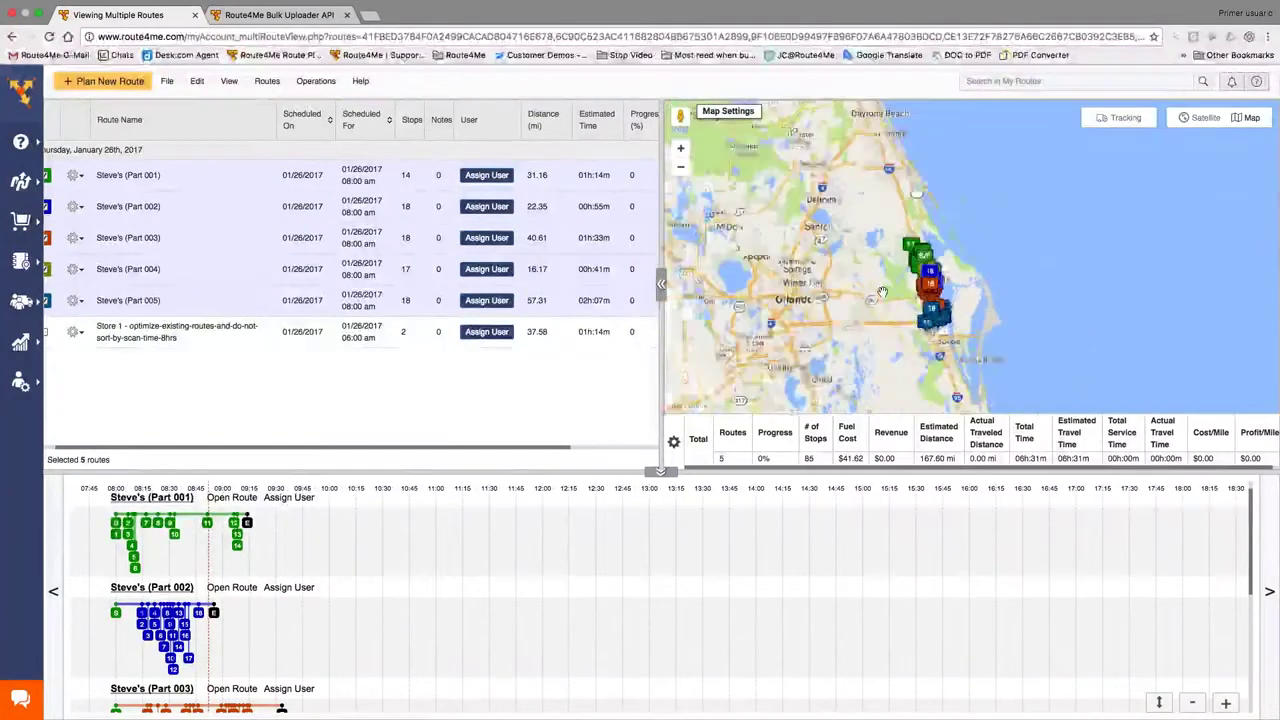
pyautogui.moveTo(1118, 304); pyautogui.dragTo(797, 348)
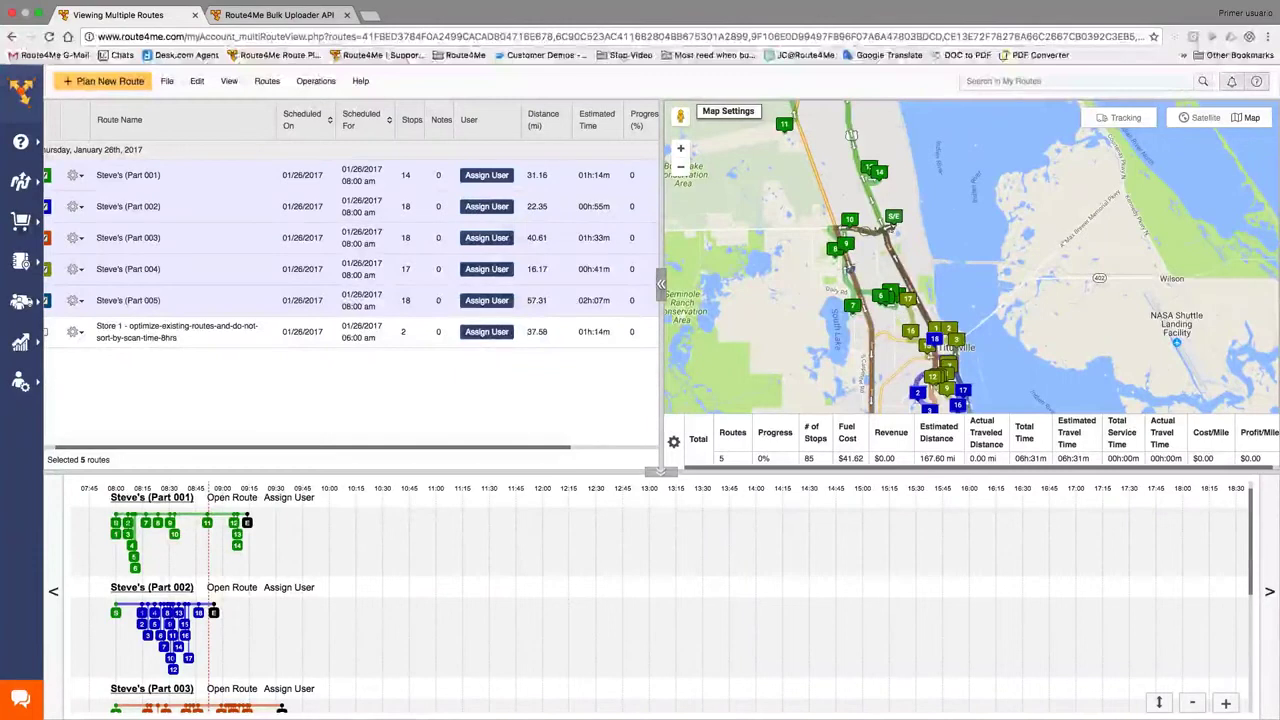
pyautogui.moveTo(660, 470); pyautogui.dragTo(660, 578)
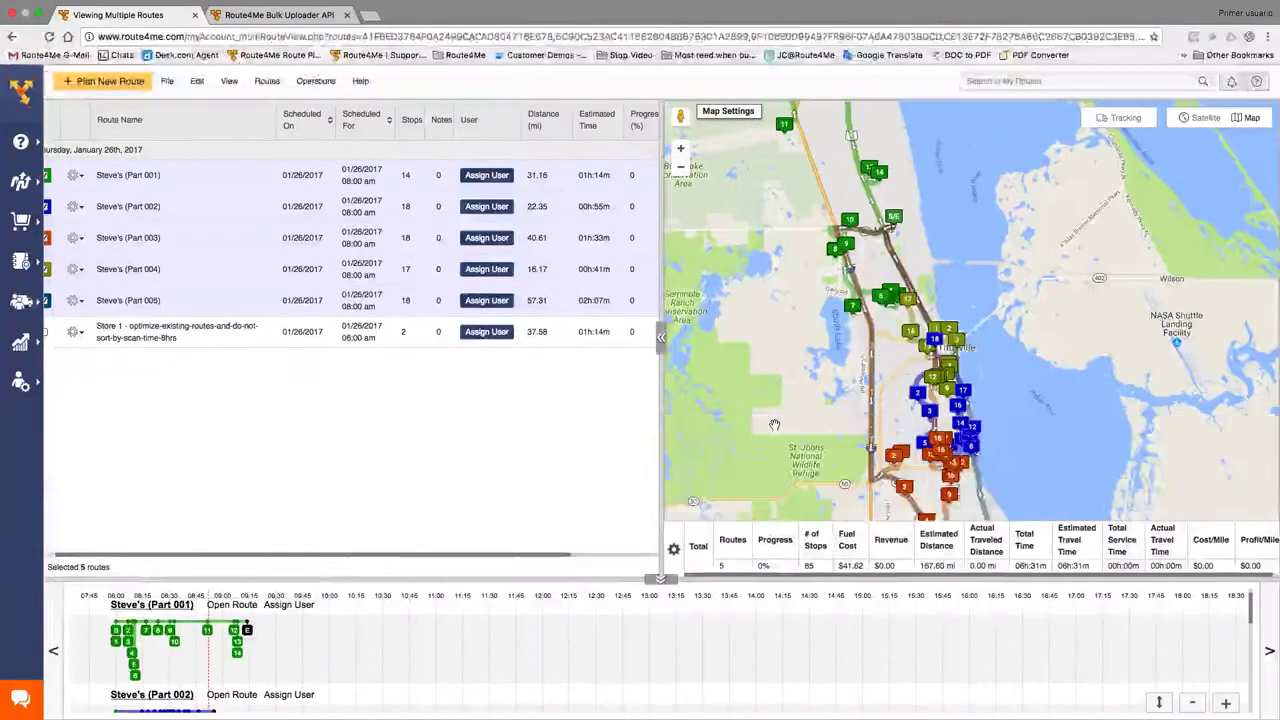
pyautogui.moveTo(774, 424); pyautogui.dragTo(865, 536)
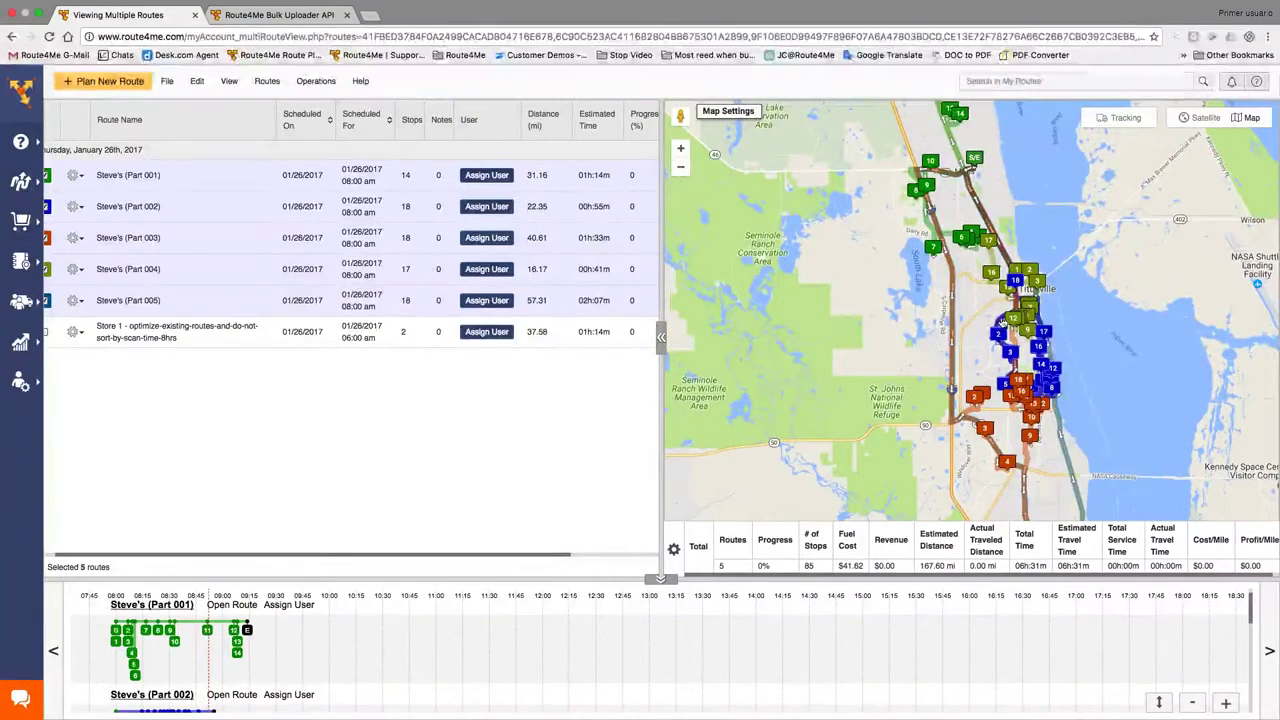
pyautogui.moveTo(1030, 281)
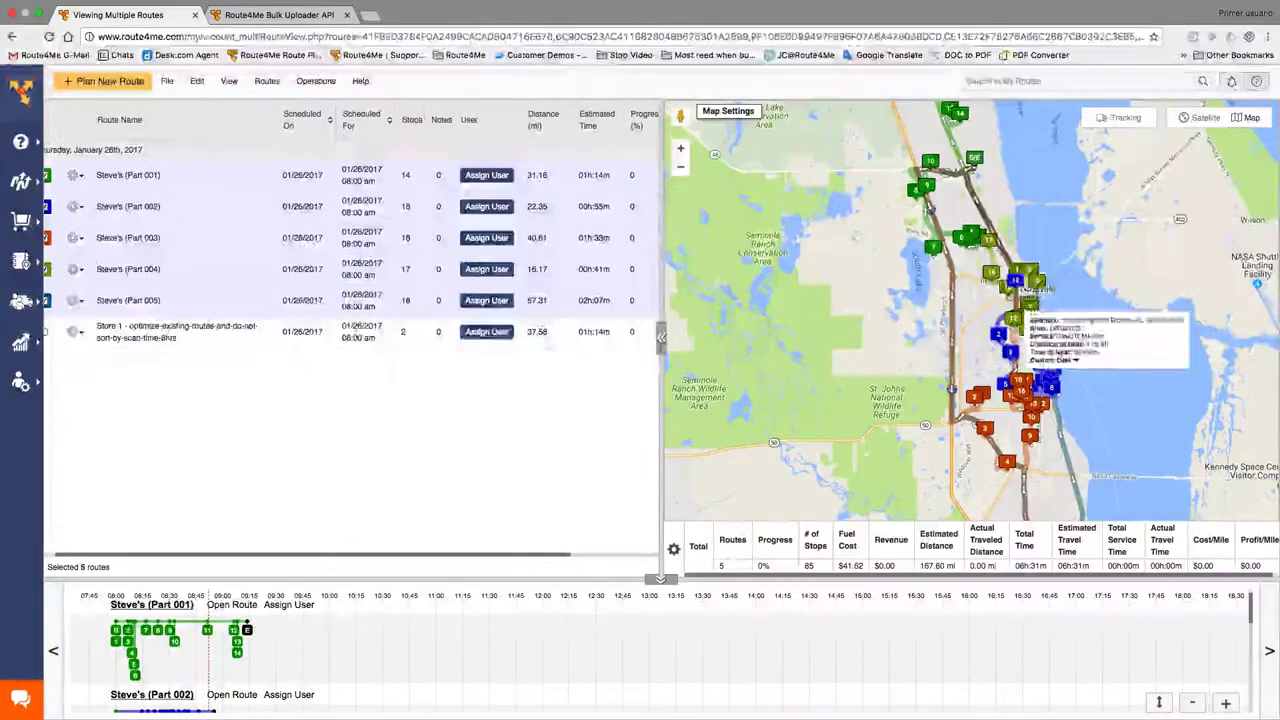
pyautogui.moveTo(990, 243)
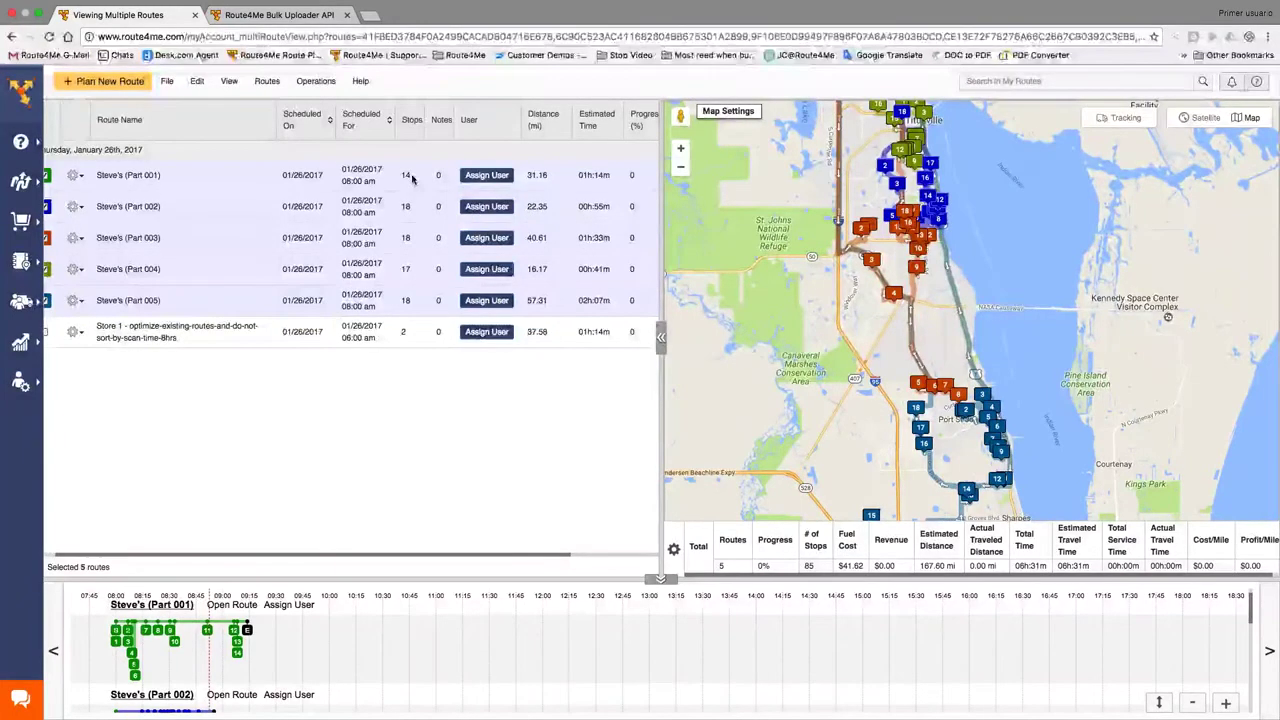
pyautogui.hscroll(-1, 412, 178)
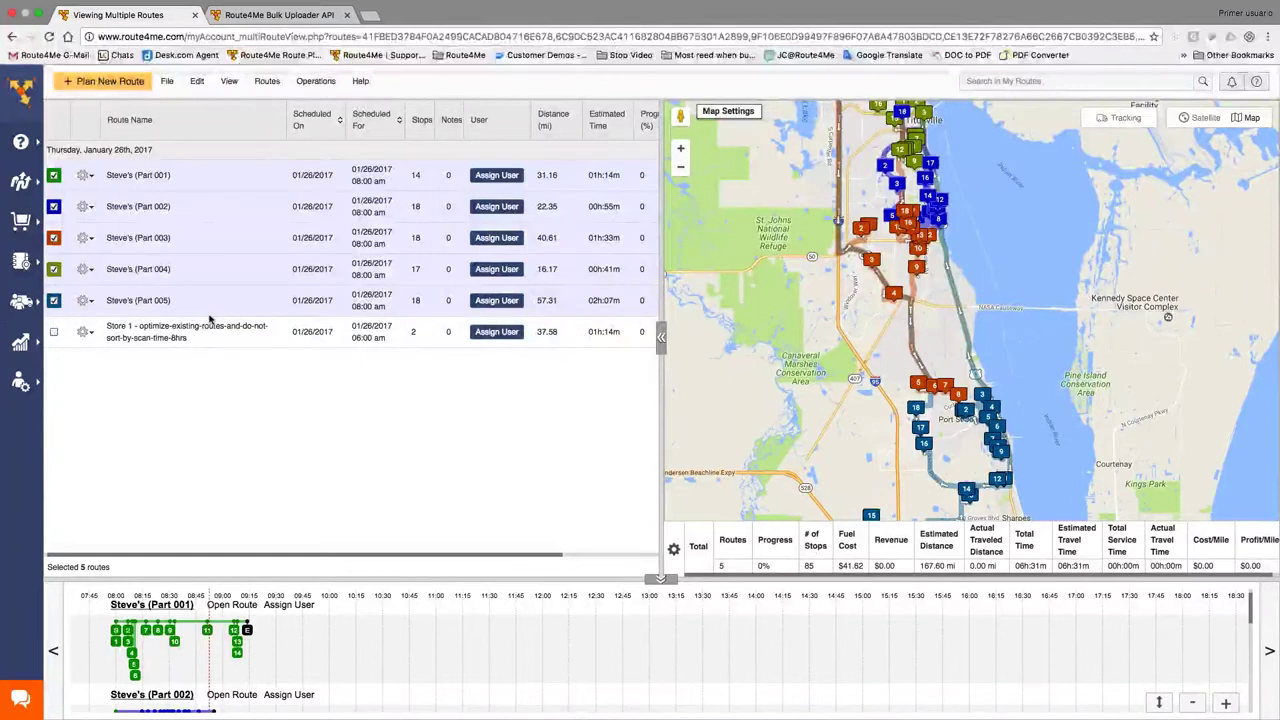
# Rename route Part 001 to the driver's Monday route, then return to the Address Book Map.
pyautogui.click(86, 175)
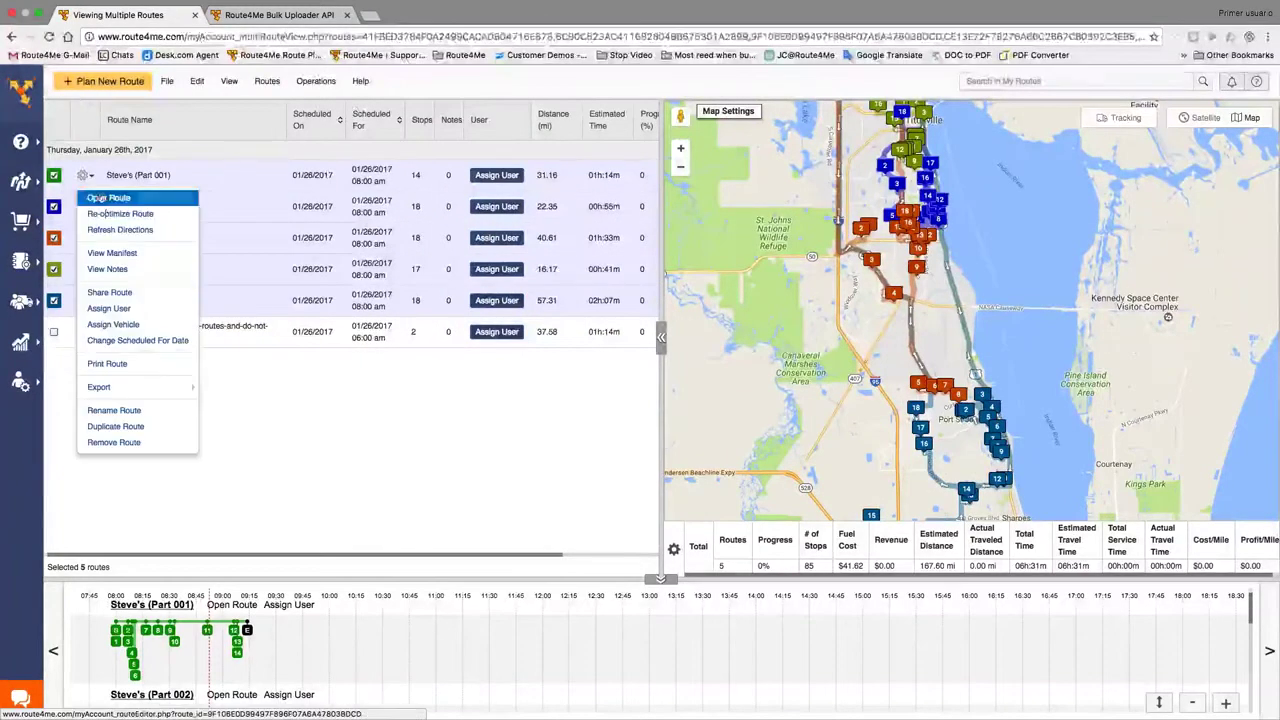
pyautogui.click(149, 411)
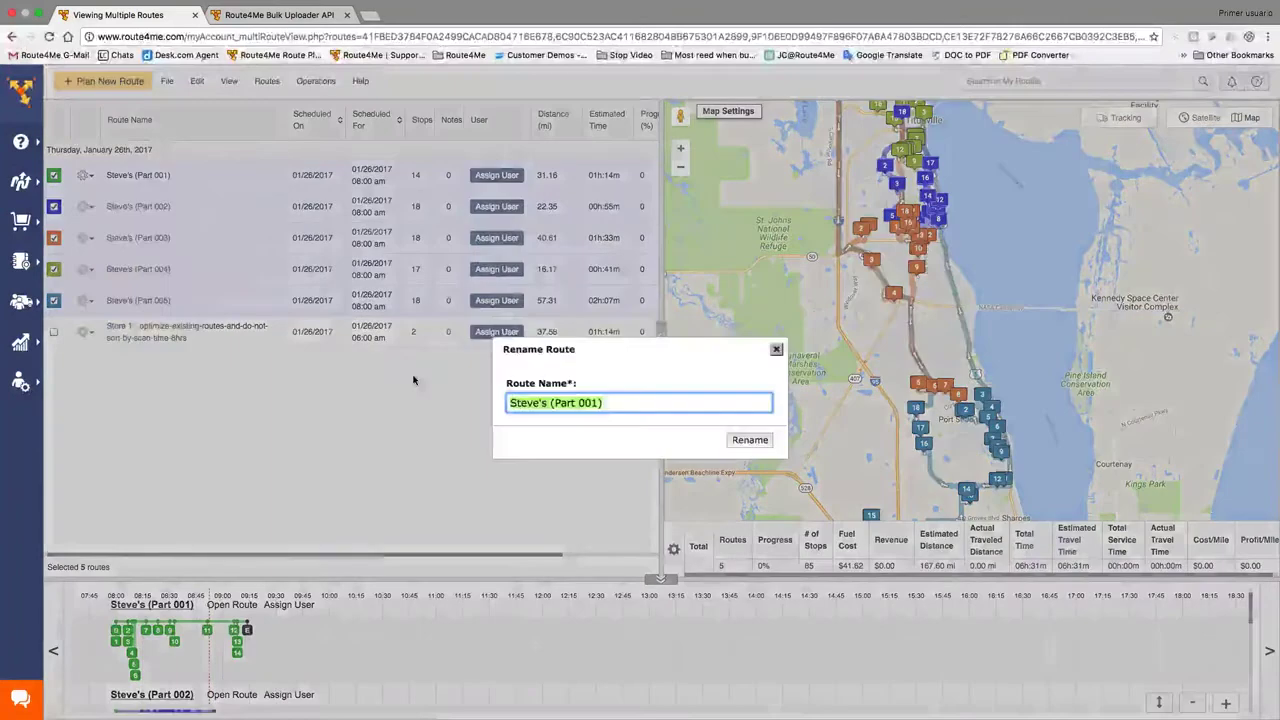
pyautogui.click(413, 380)
pyautogui.press('BackSpace')
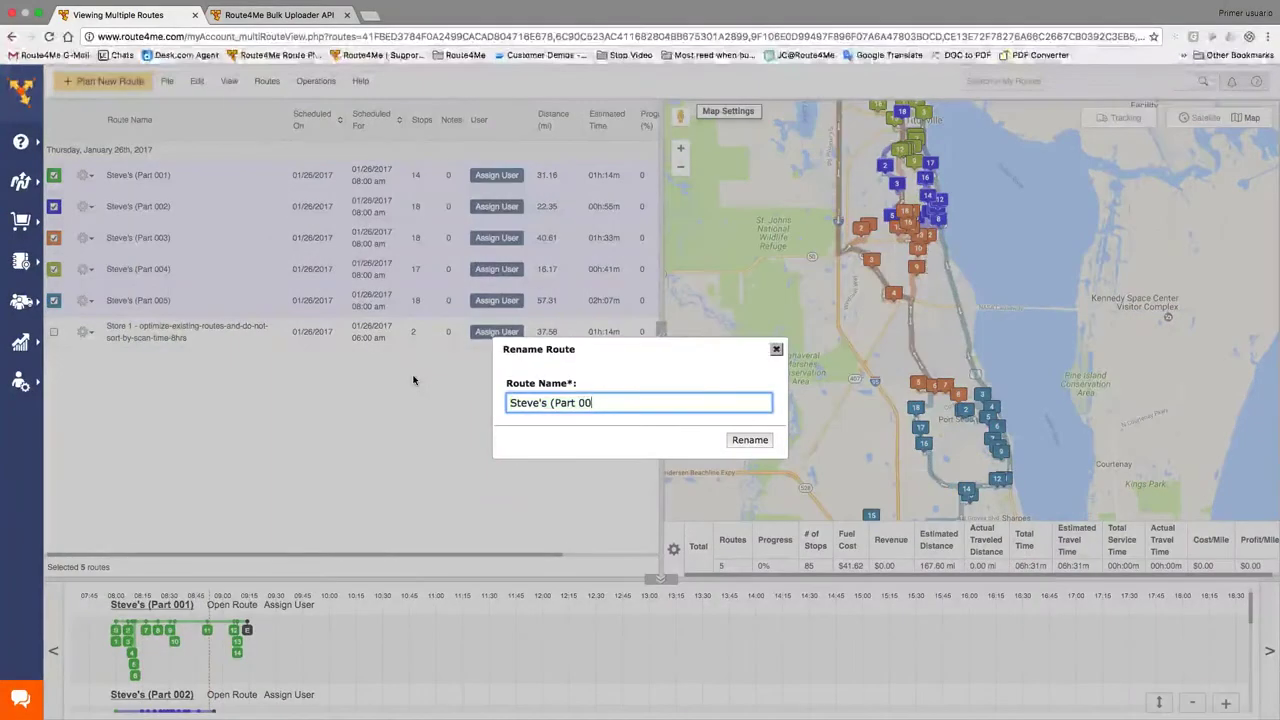
pyautogui.press('BackSpace')
pyautogui.press('BackSpace')
pyautogui.press('BackSpace')
pyautogui.press('BackSpace')
pyautogui.press('BackSpace')
pyautogui.press('BackSpace')
pyautogui.press('BackSpace')
pyautogui.press('BackSpace')
pyautogui.write('Monday')
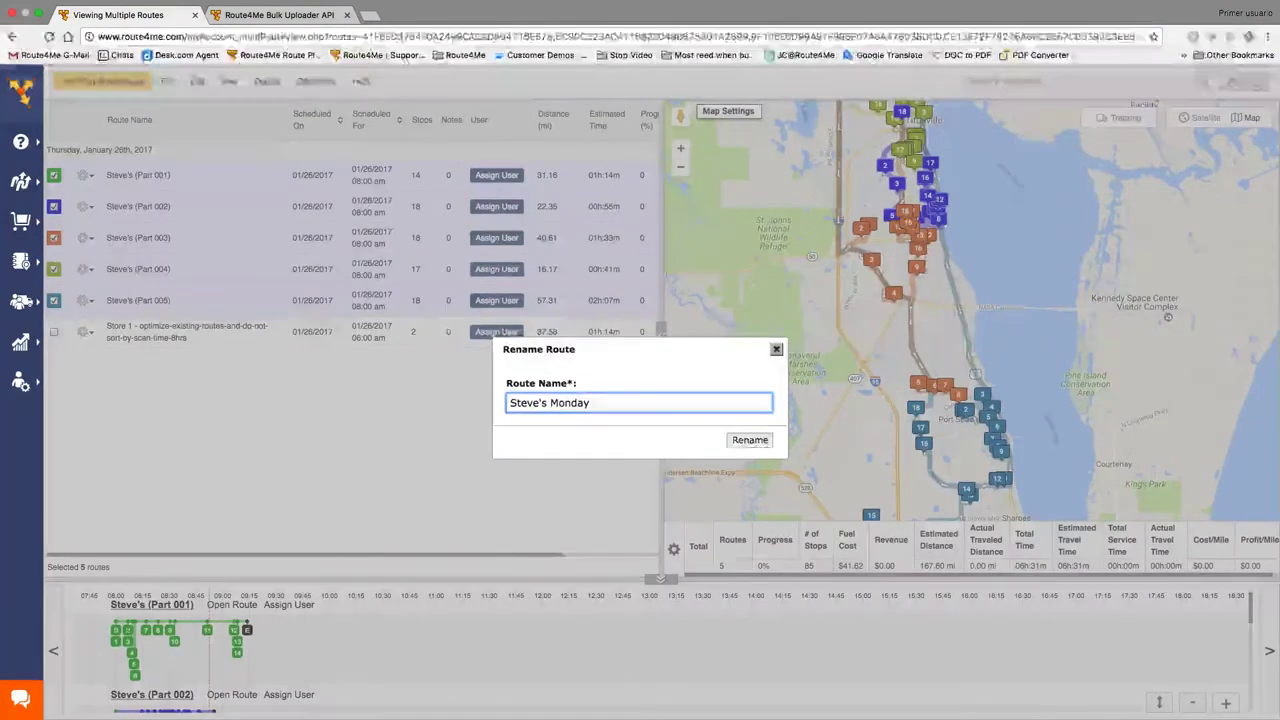
pyautogui.click(749, 440)
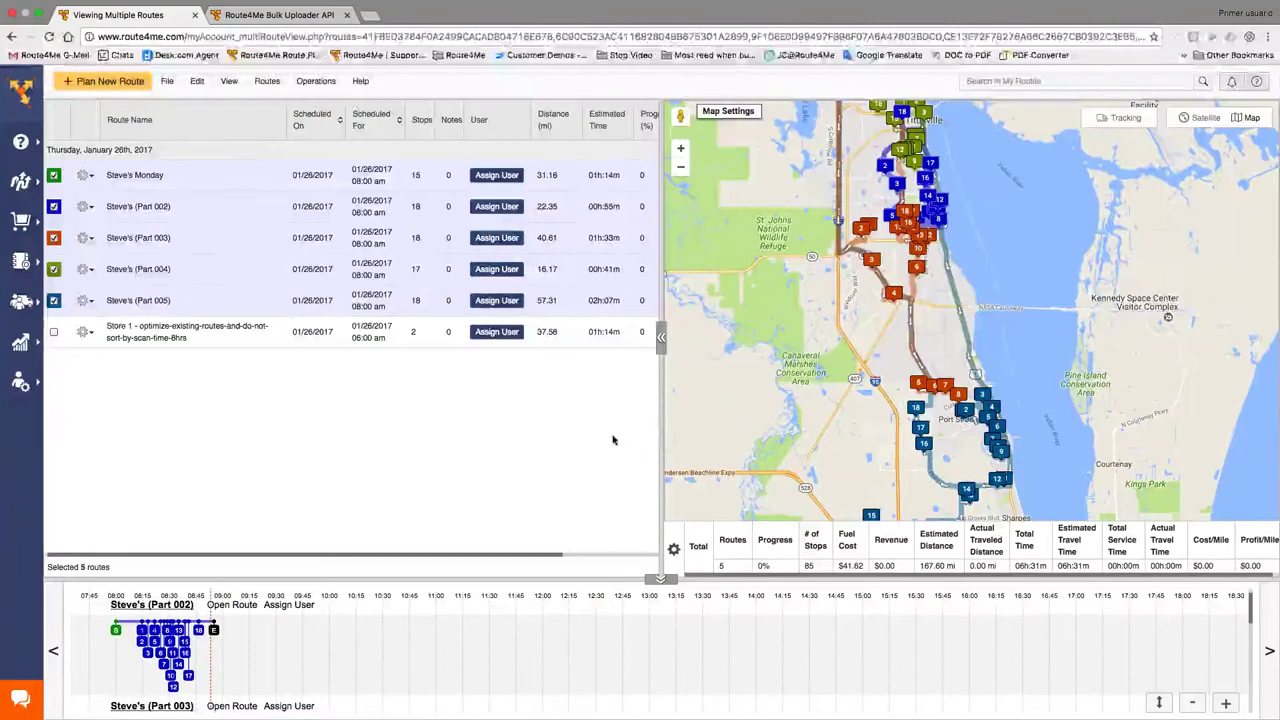
pyautogui.moveTo(21, 261)
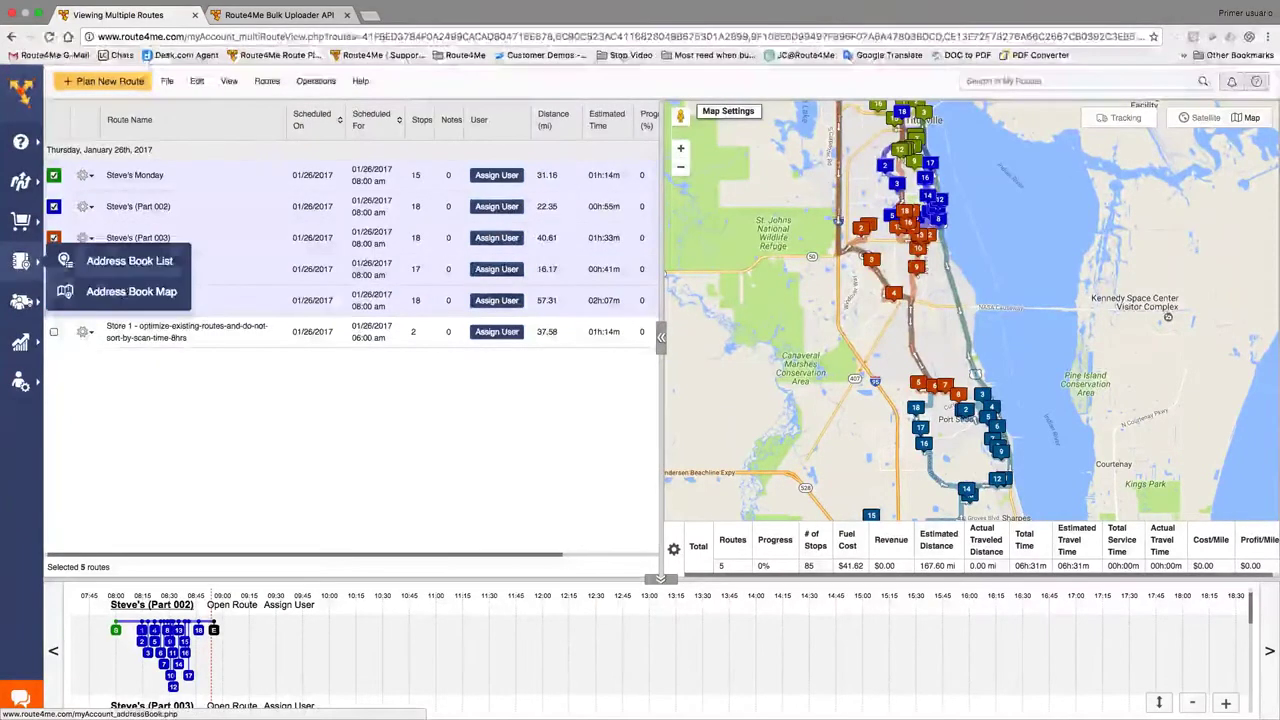
pyautogui.click(121, 290)
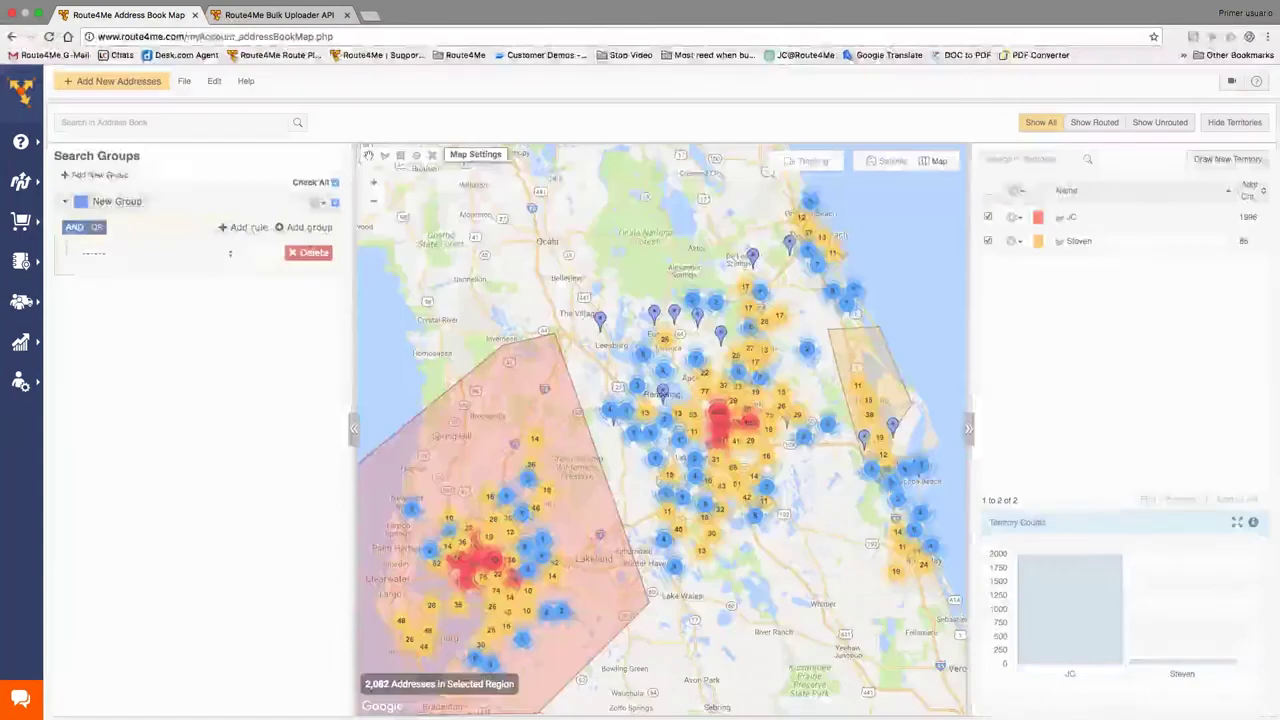
# Uncheck Clustering in Map Settings and accept the warning to show every address.
pyautogui.click(475, 155)
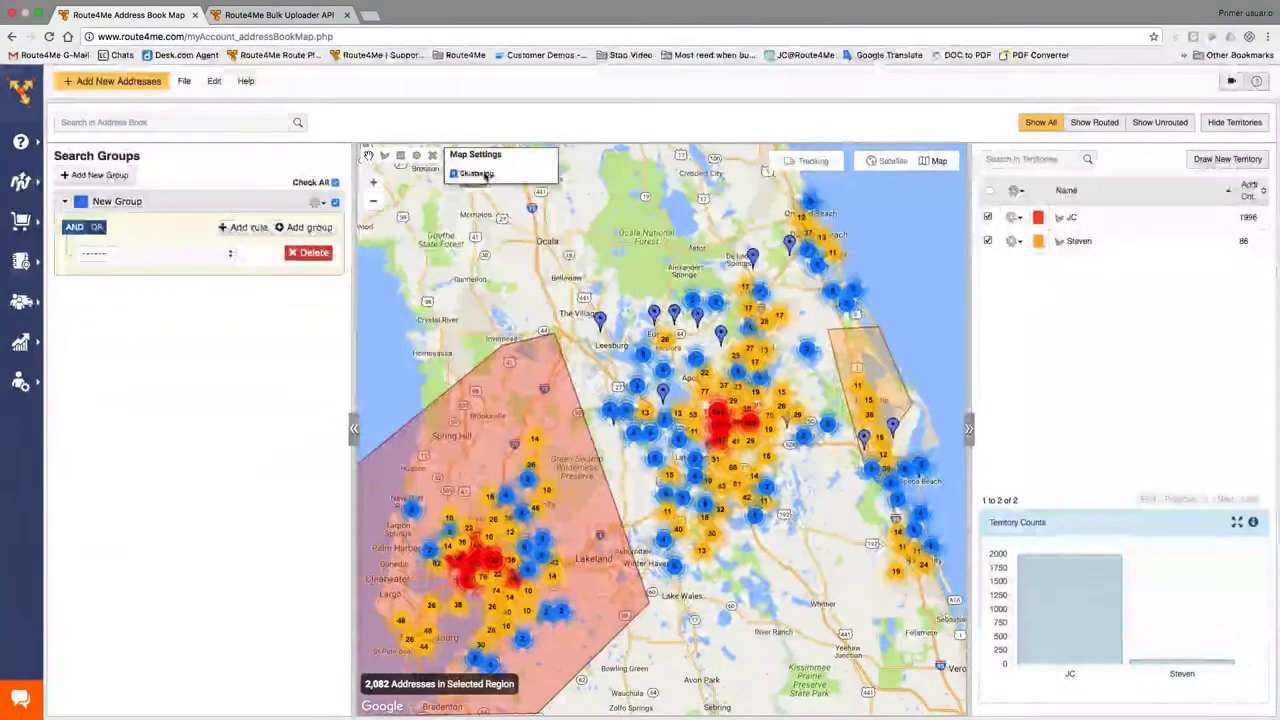
pyautogui.click(484, 174)
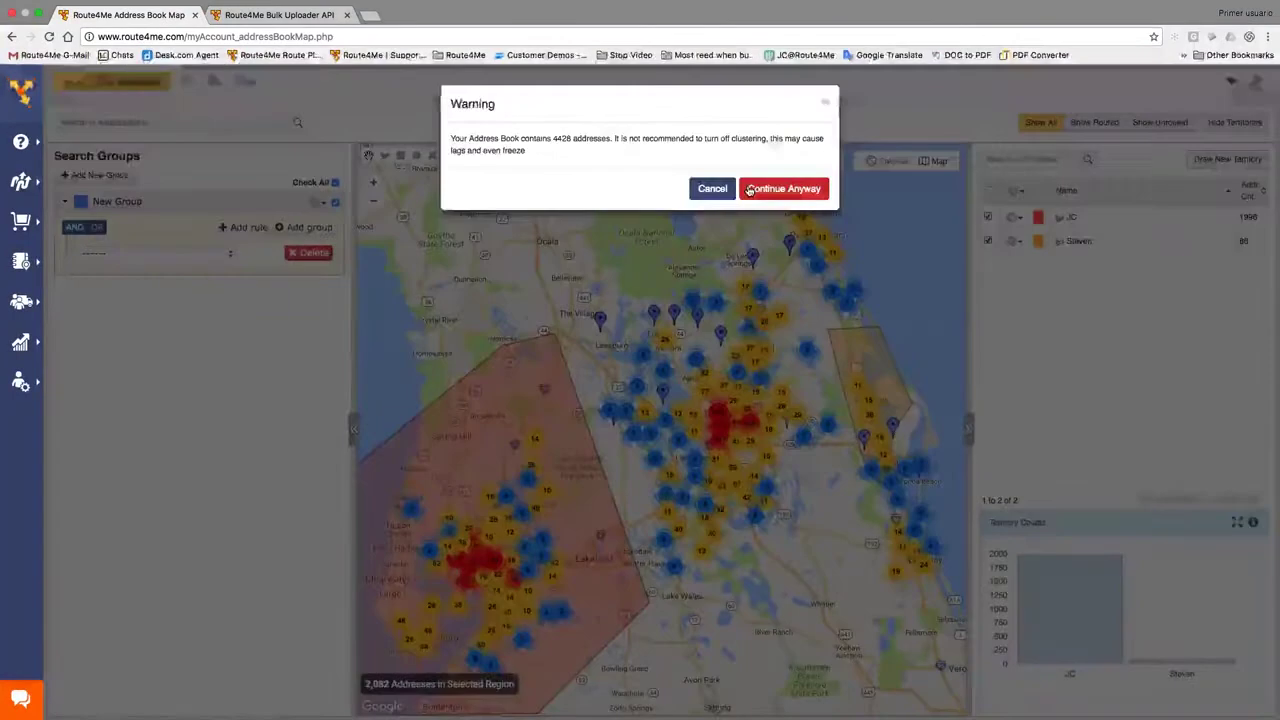
pyautogui.click(786, 189)
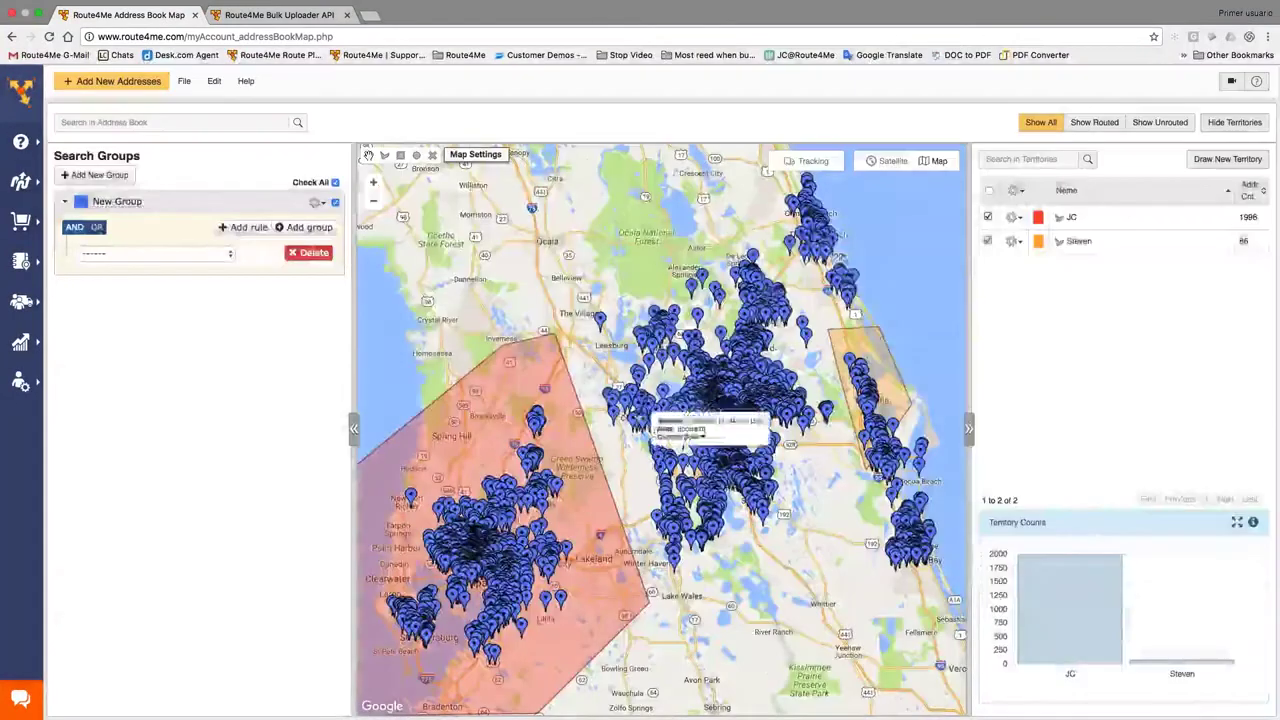
pyautogui.moveTo(801, 238)
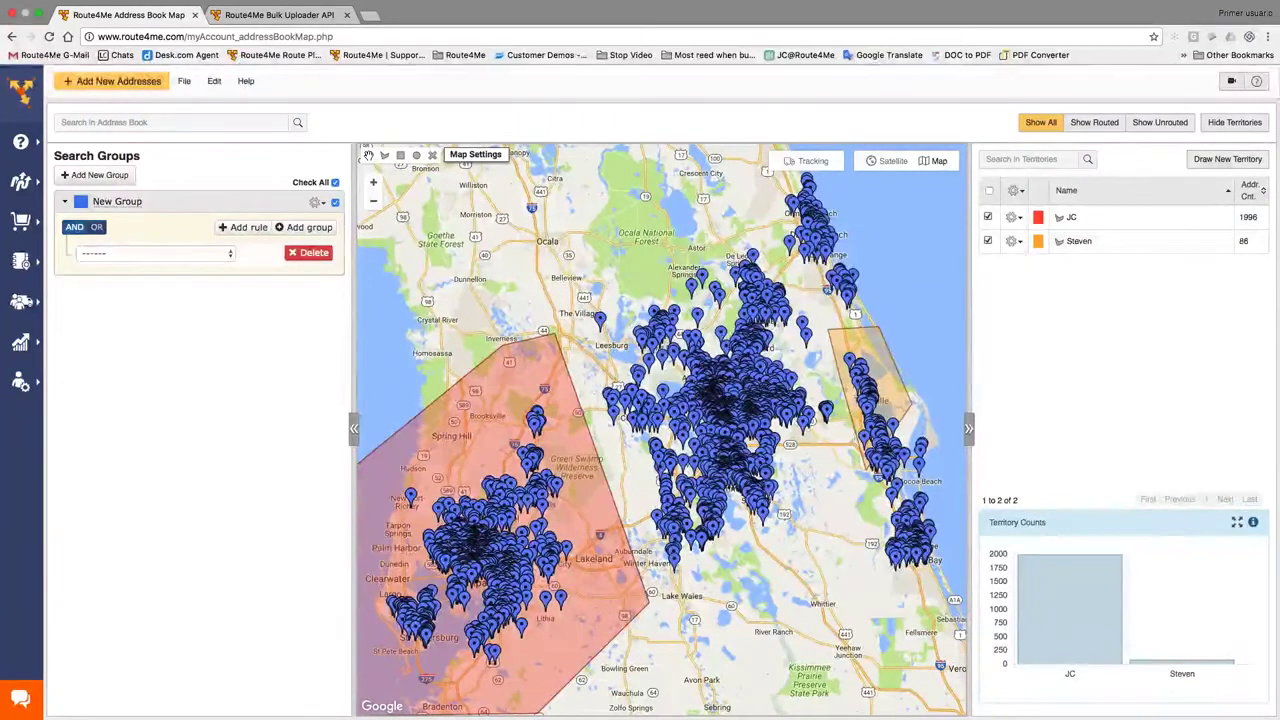
# Add a group rule 'Address contains Port Orange' and apply it to filter the map.
pyautogui.click(138, 202)
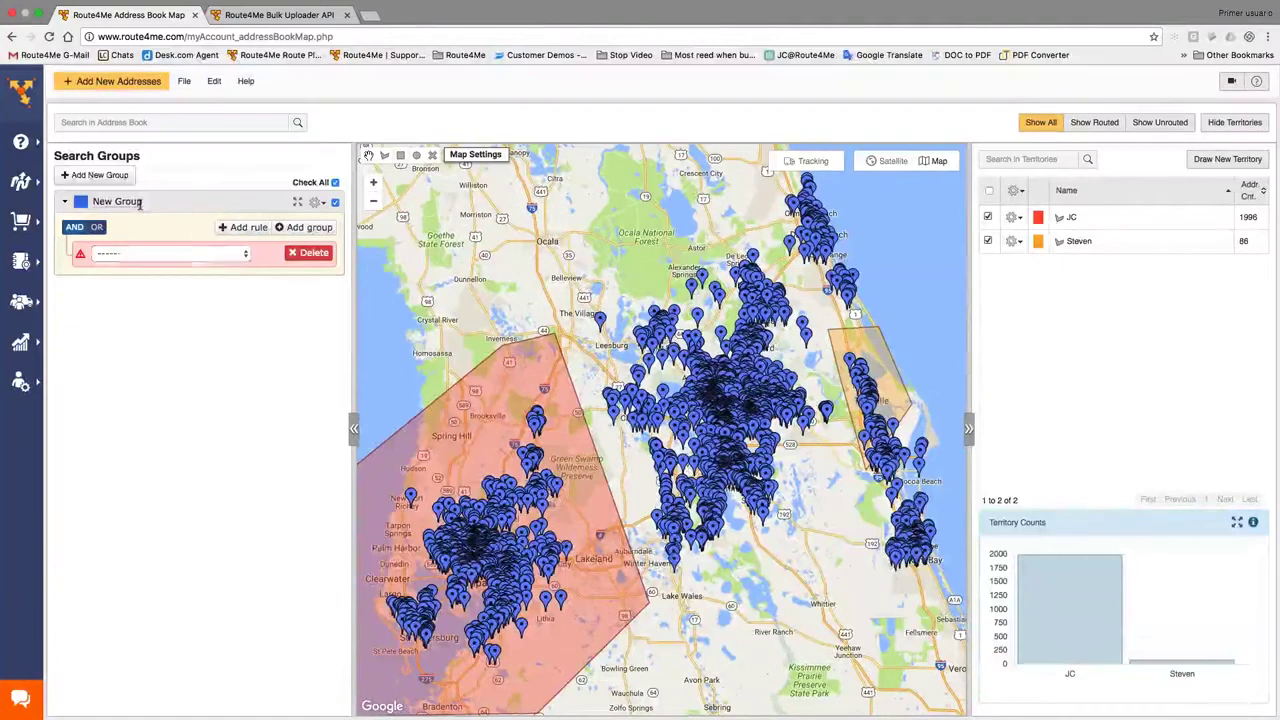
pyautogui.click(212, 254)
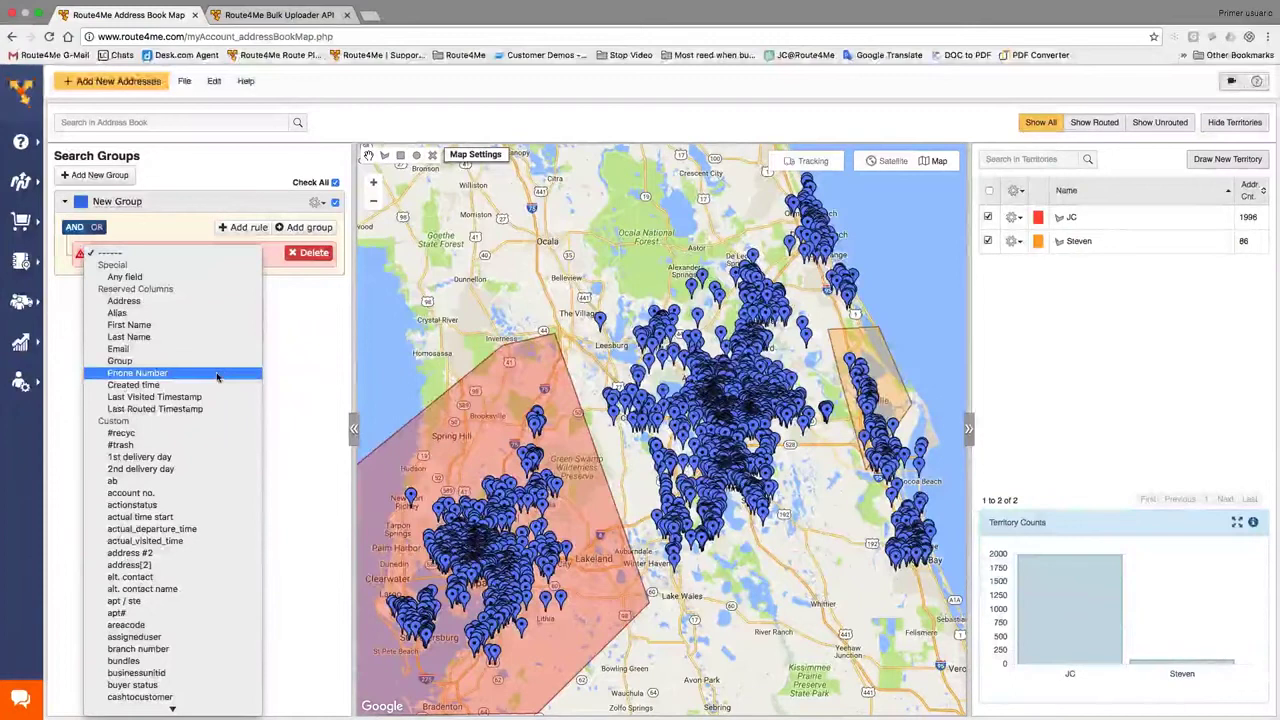
pyautogui.scroll(-1, 217, 376)
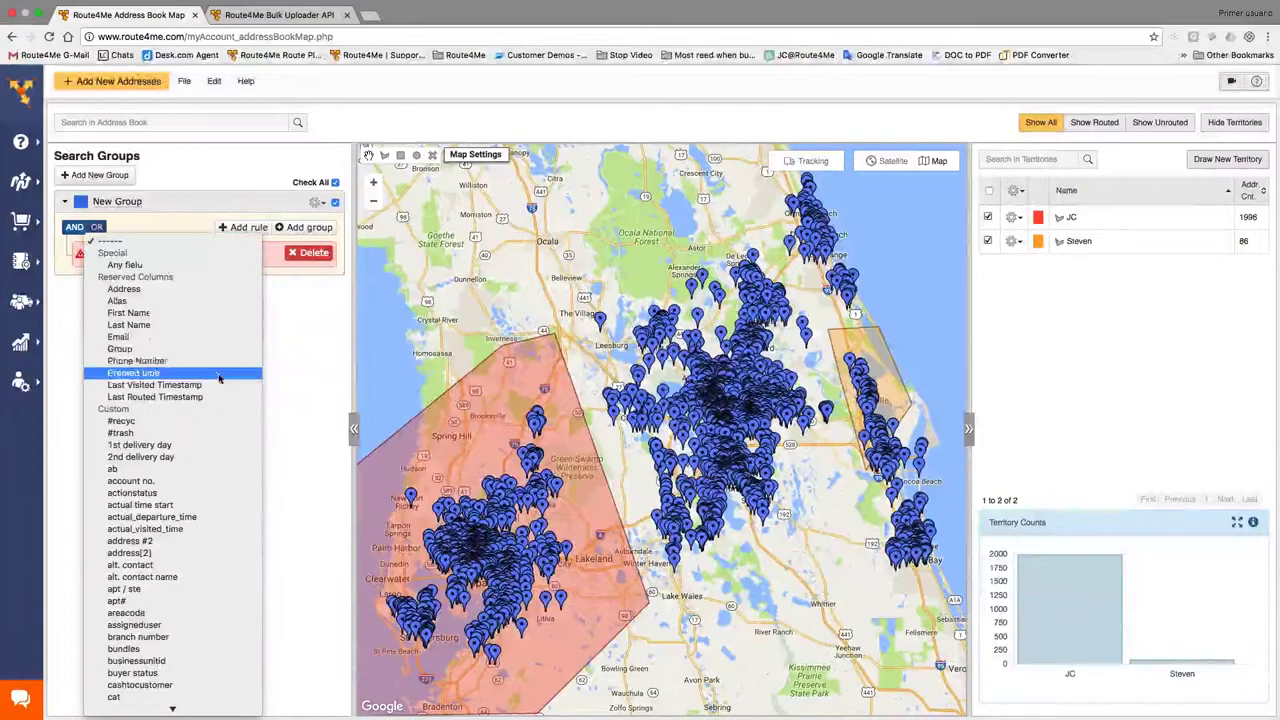
pyautogui.scroll(-1, 218, 305)
pyautogui.click(219, 288)
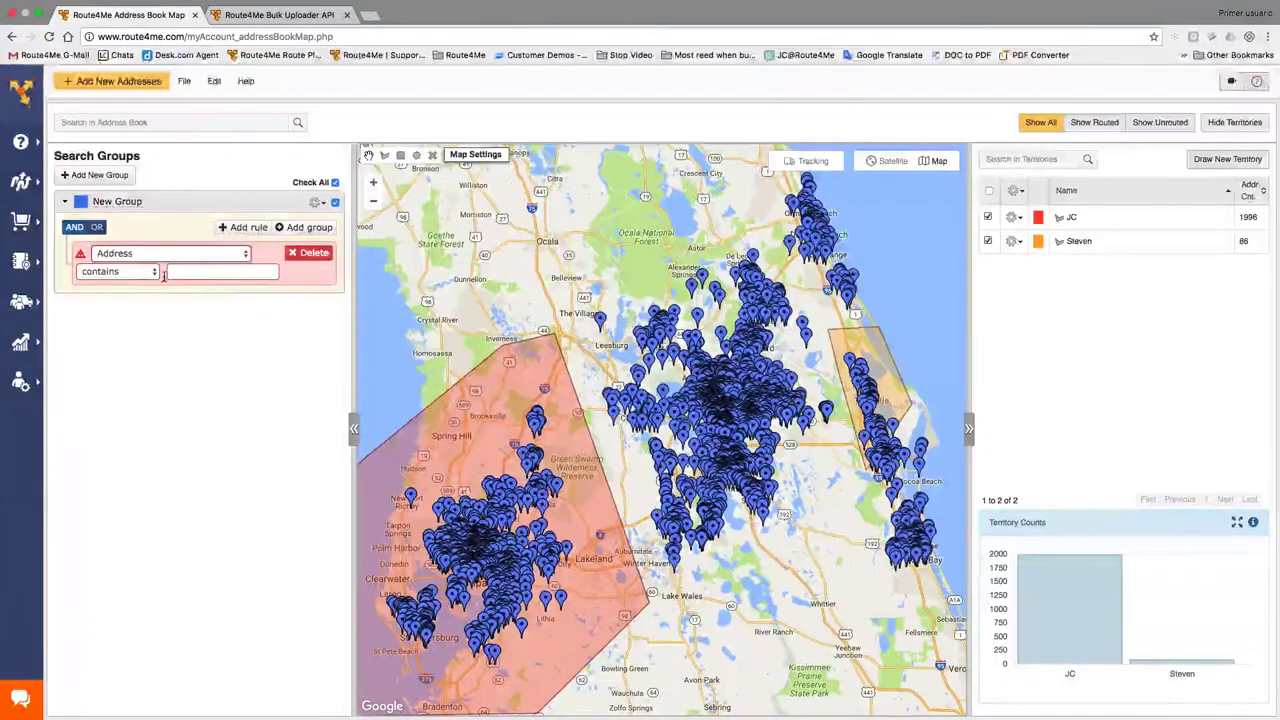
pyautogui.click(176, 273)
pyautogui.write('Port')
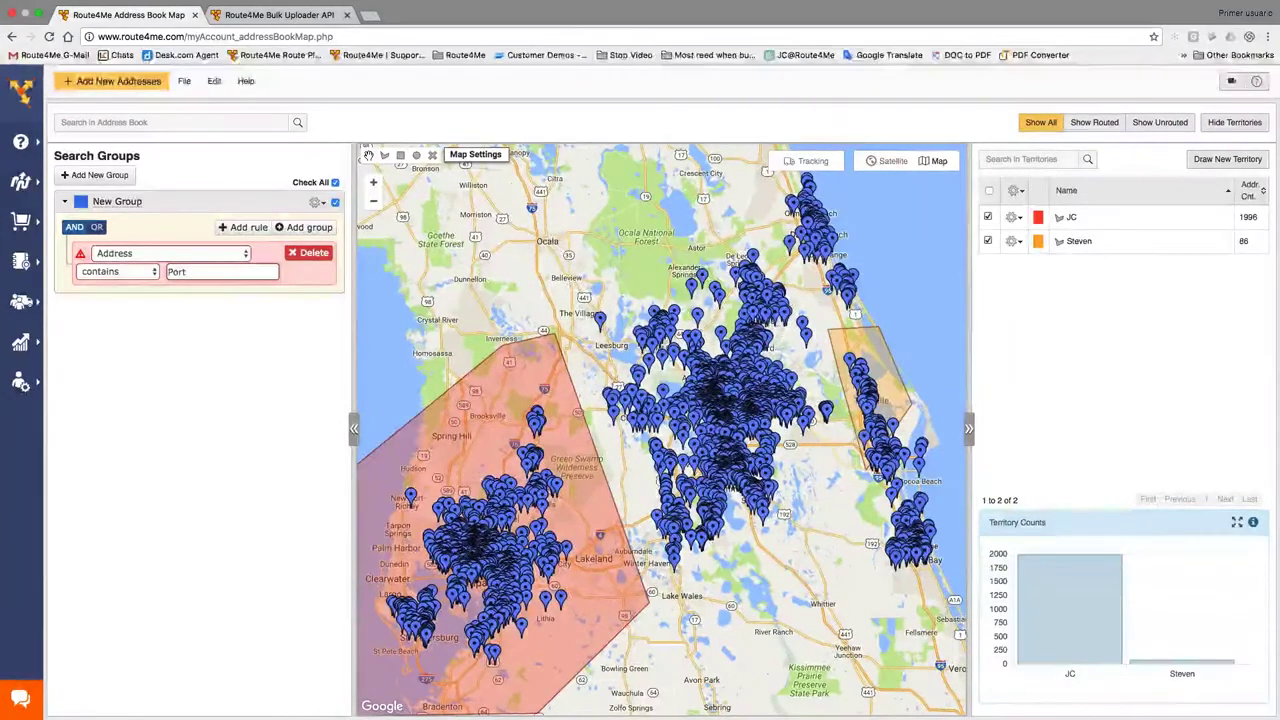
pyautogui.write(' Orange')
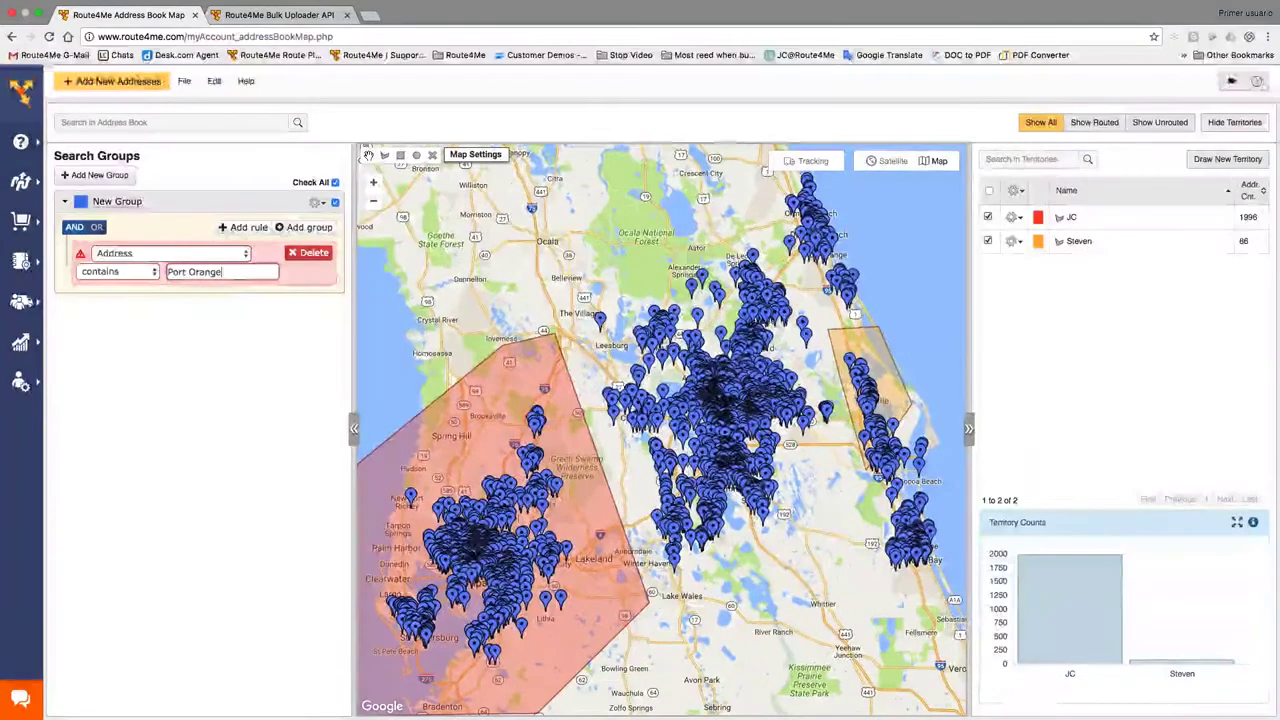
pyautogui.press('Return')
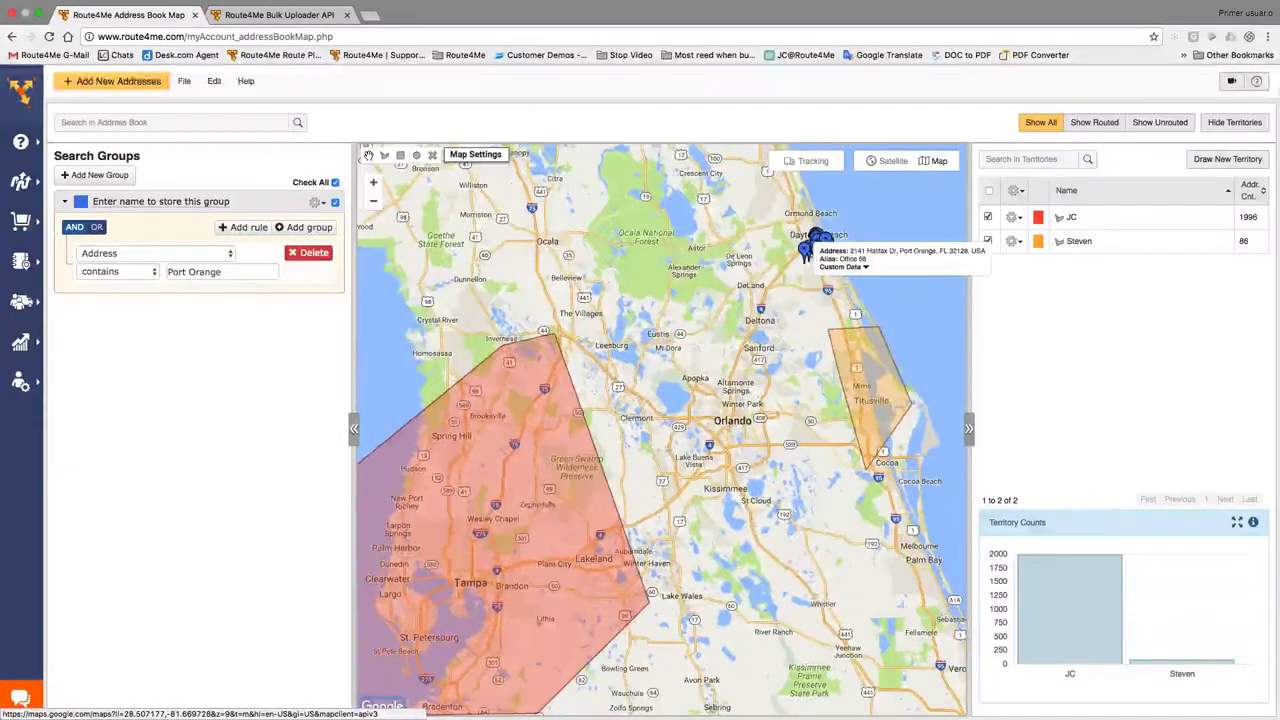
# Center the map on the Port Orange markers and name the search group 'Port Orange'.
pyautogui.scroll(-2, 727, 317)
pyautogui.scroll(2, 748, 441)
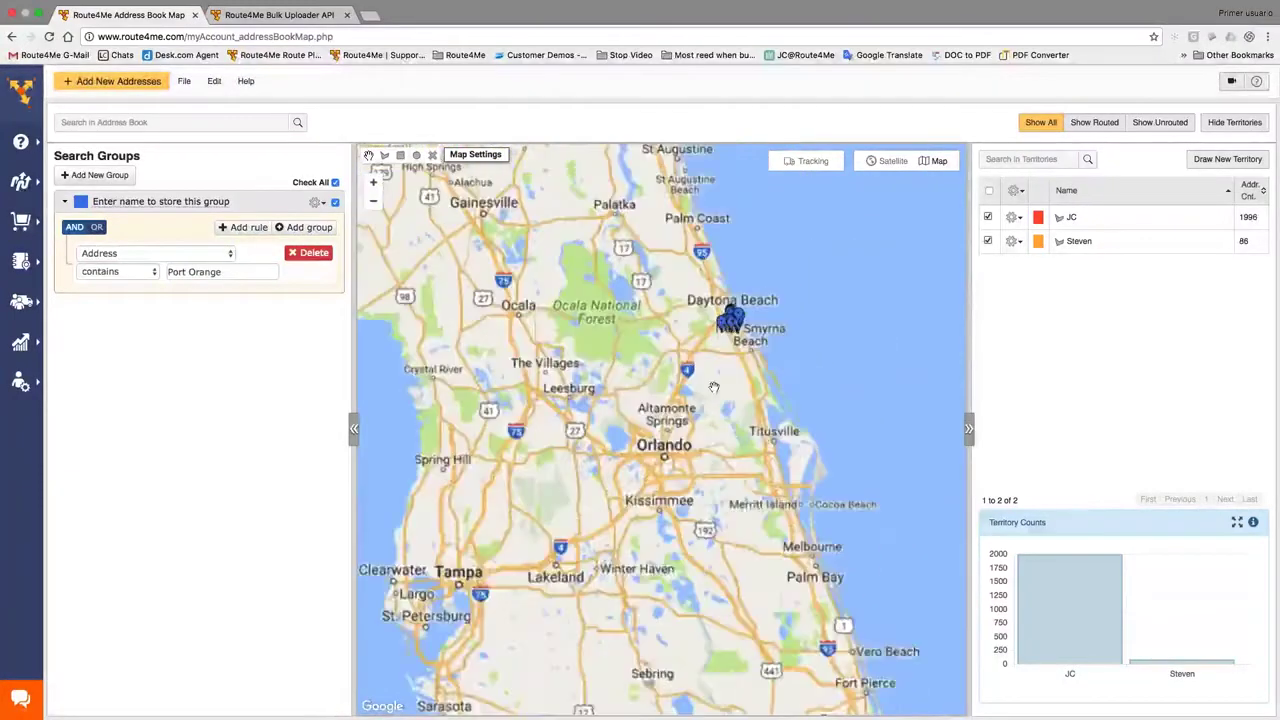
pyautogui.moveTo(748, 441); pyautogui.dragTo(738, 596)
pyautogui.moveTo(651, 377)
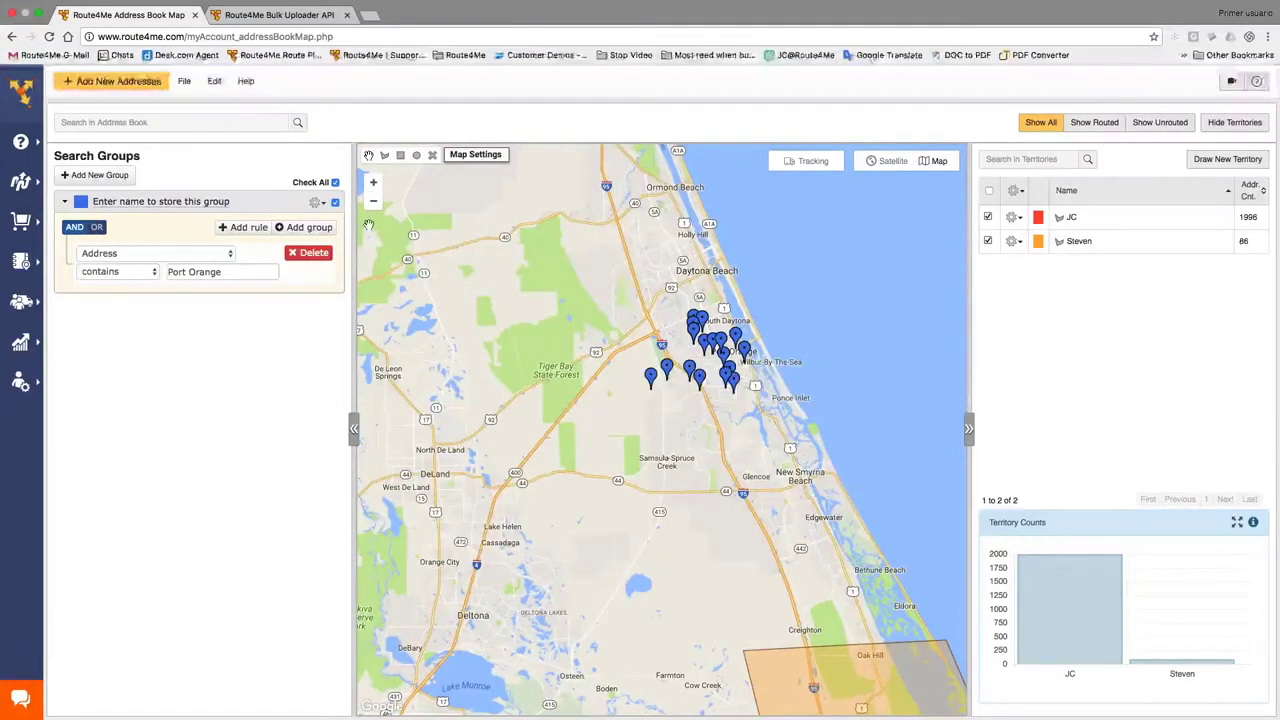
pyautogui.click(172, 203)
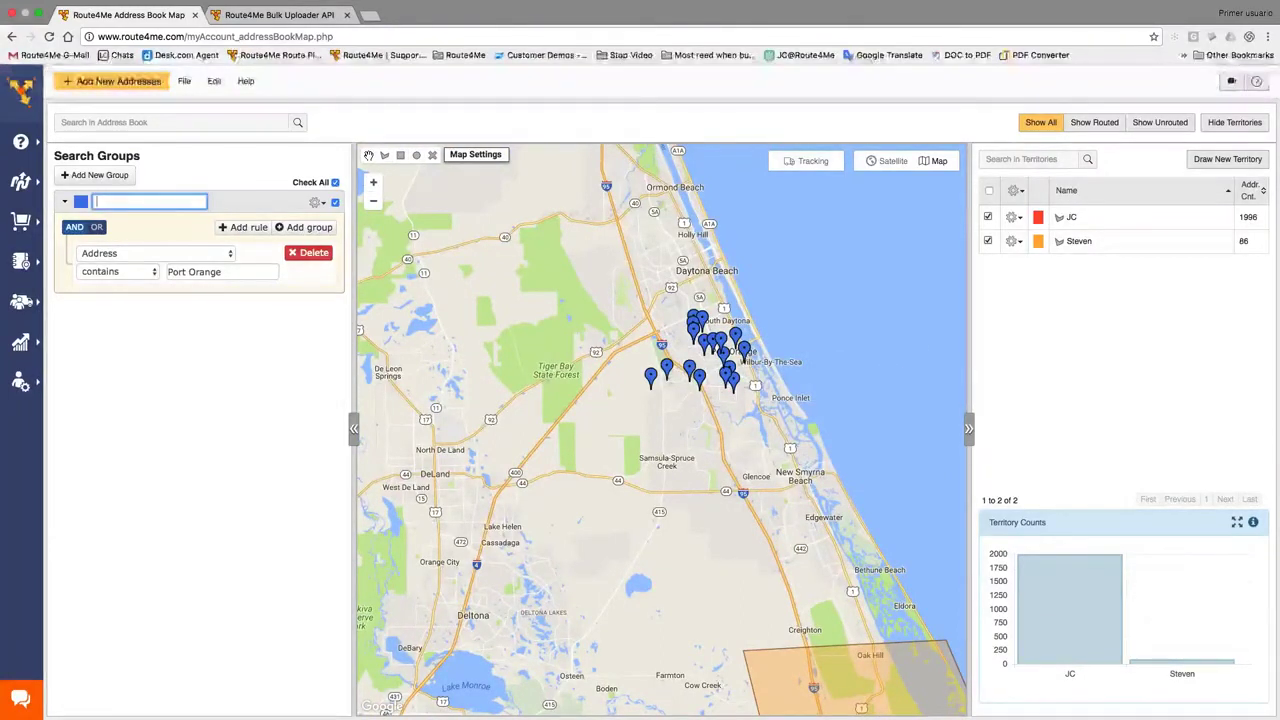
pyautogui.write('Port Orange')
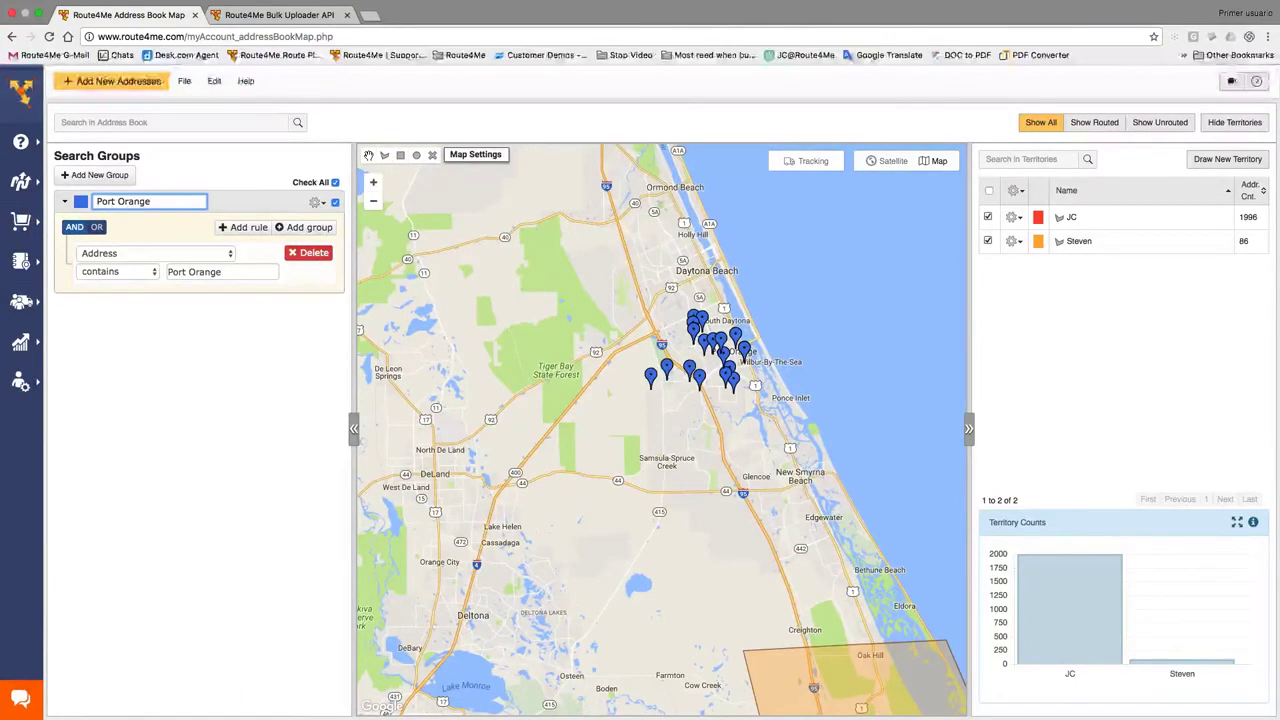
pyautogui.press('Return')
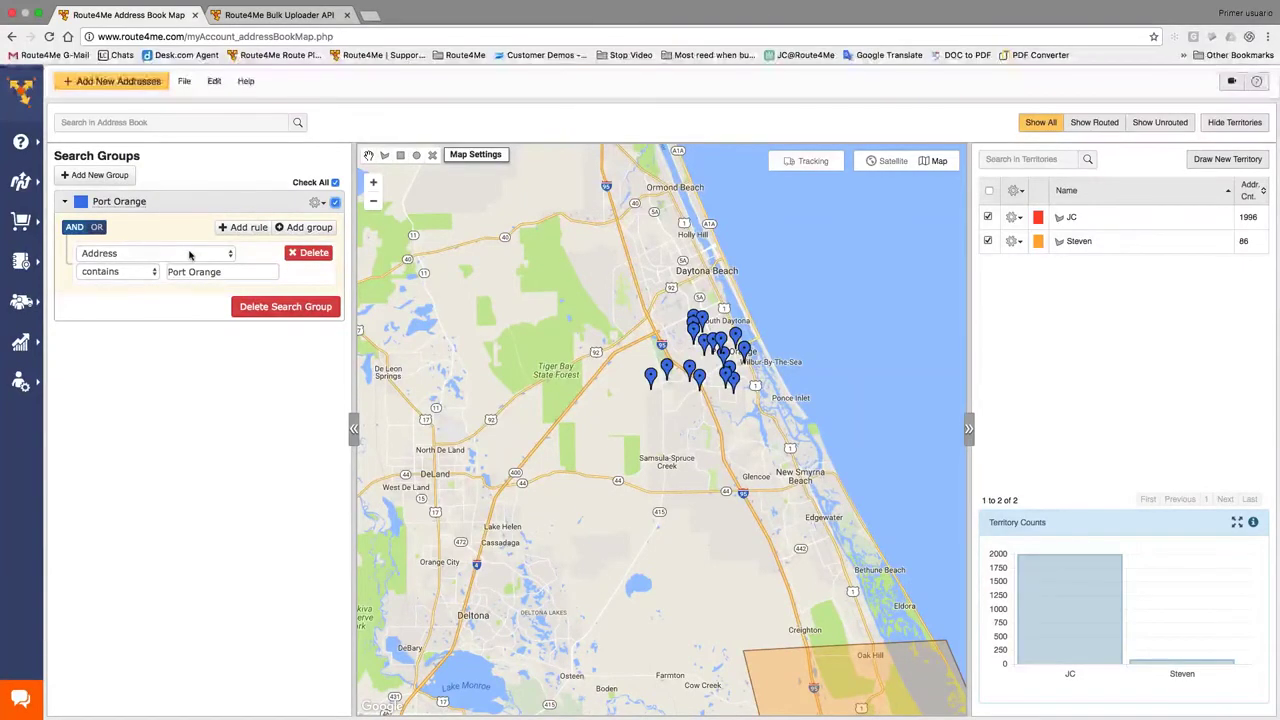
# Choose Plan Route from the Port Orange group's gear menu to start a route plan.
pyautogui.click(317, 204)
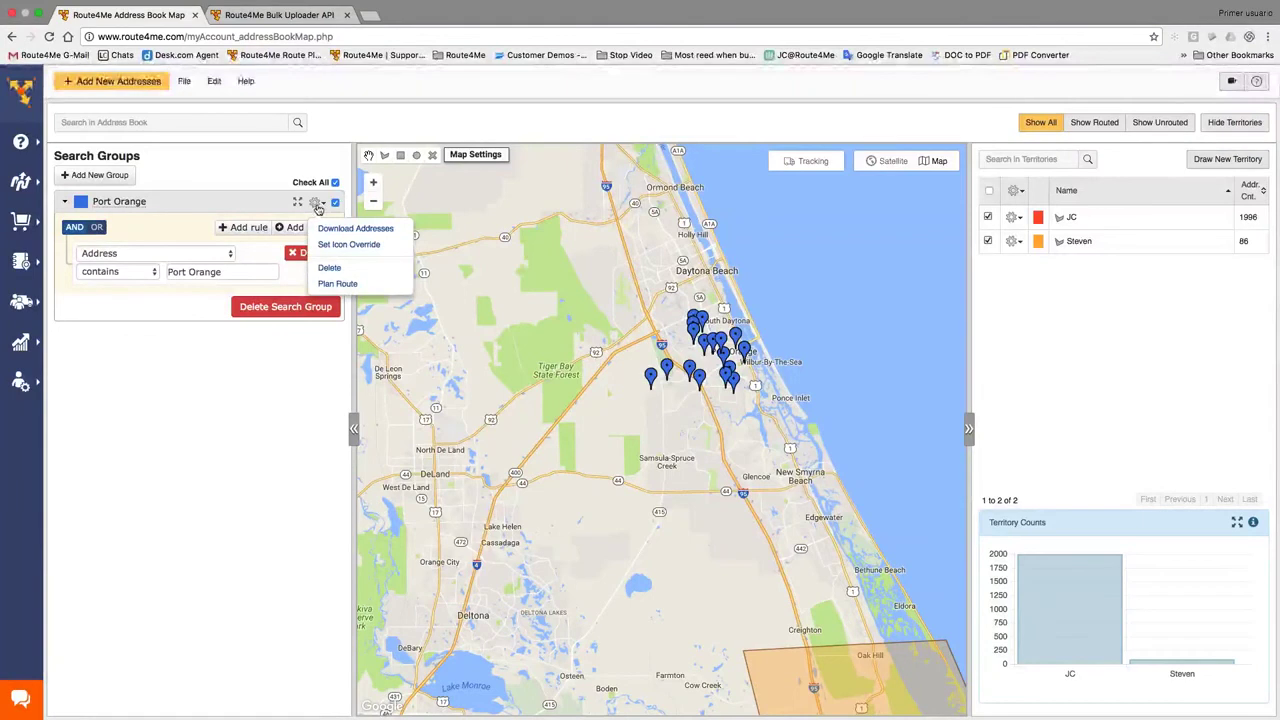
pyautogui.click(337, 284)
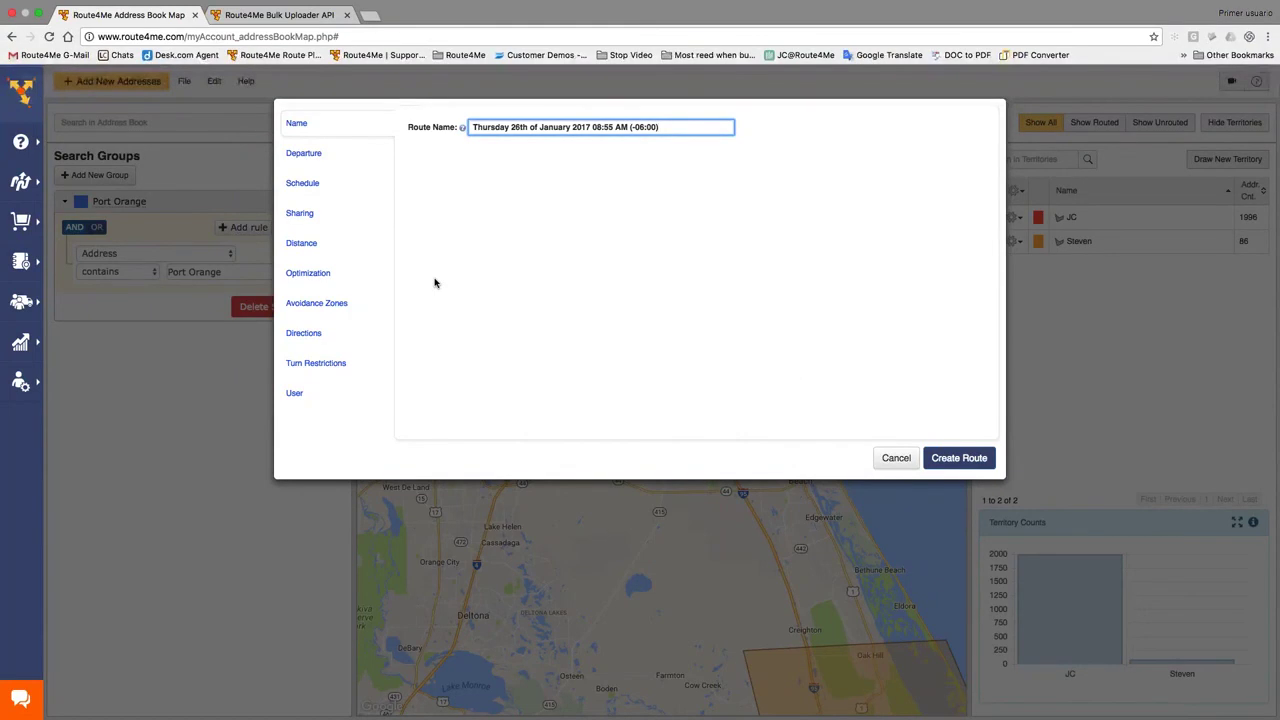
# Close the new route settings and bring up the actions for the Part 002 route.
pyautogui.press('Escape')
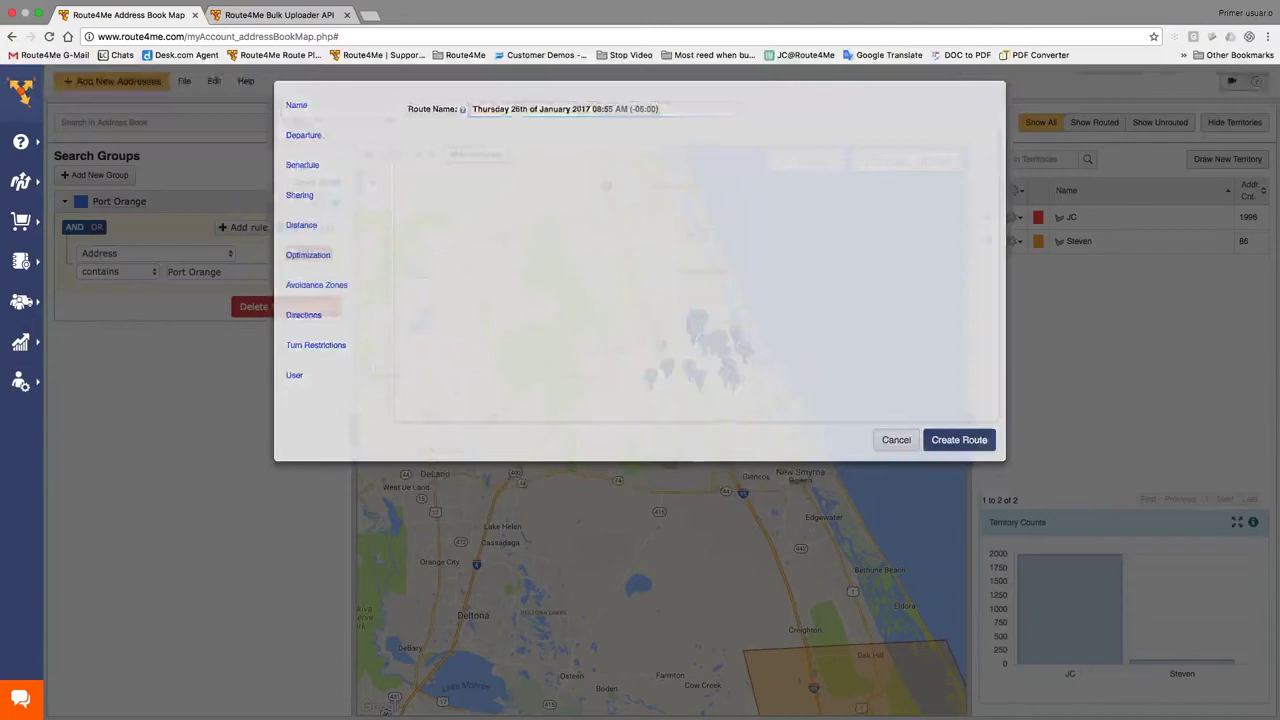
pyautogui.moveTo(20, 181)
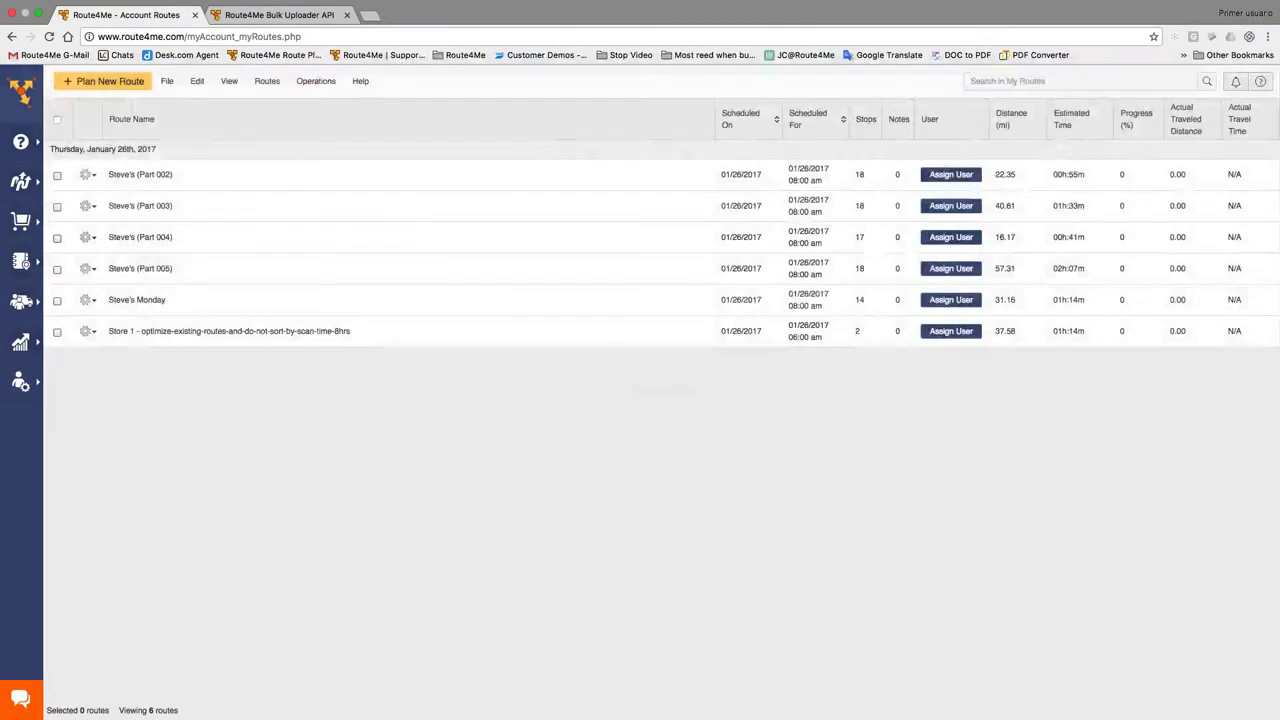
pyautogui.click(87, 175)
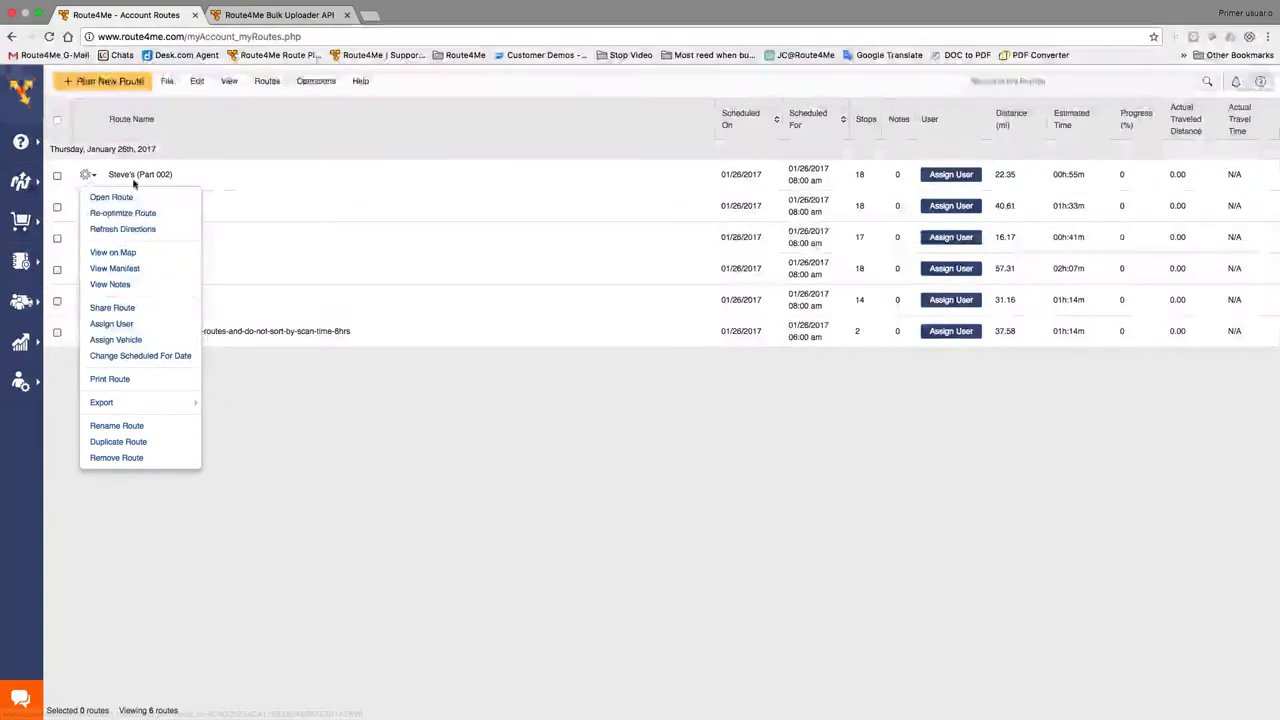
# Open Steve's (Part 002) route in the editor and browse its Route and Insert menus.
pyautogui.click(132, 178)
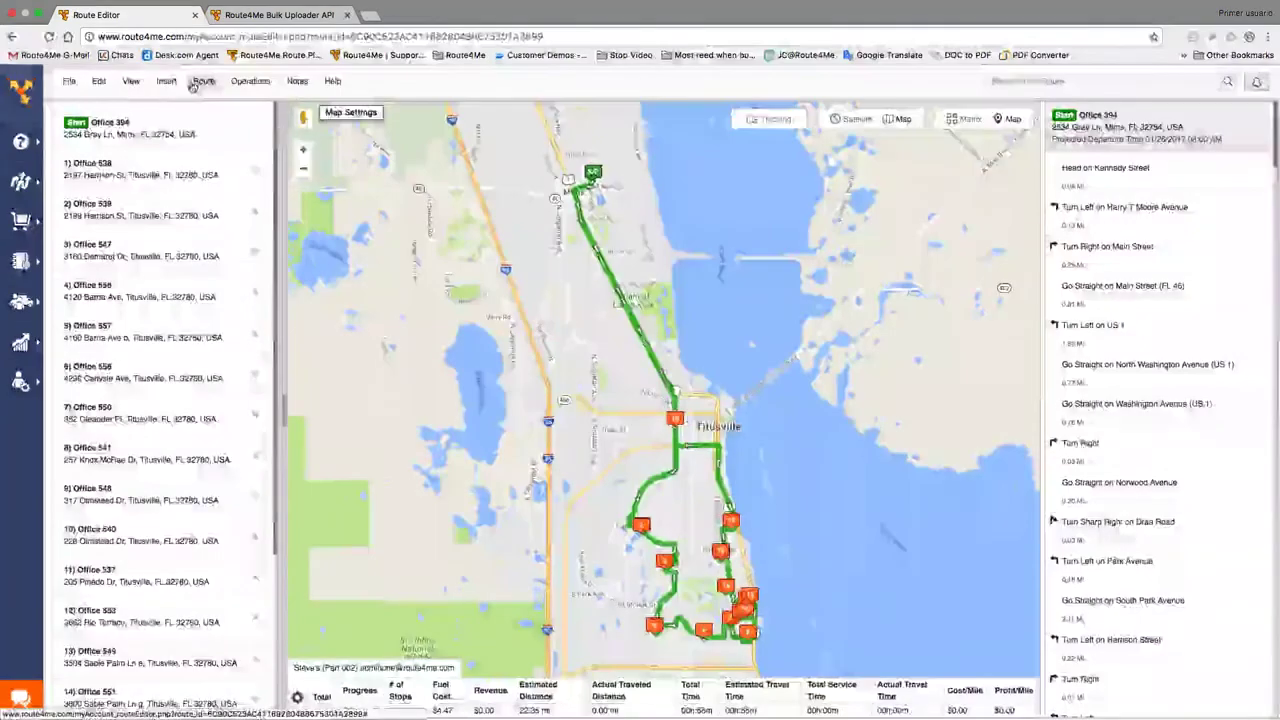
pyautogui.click(203, 80)
pyautogui.click(166, 82)
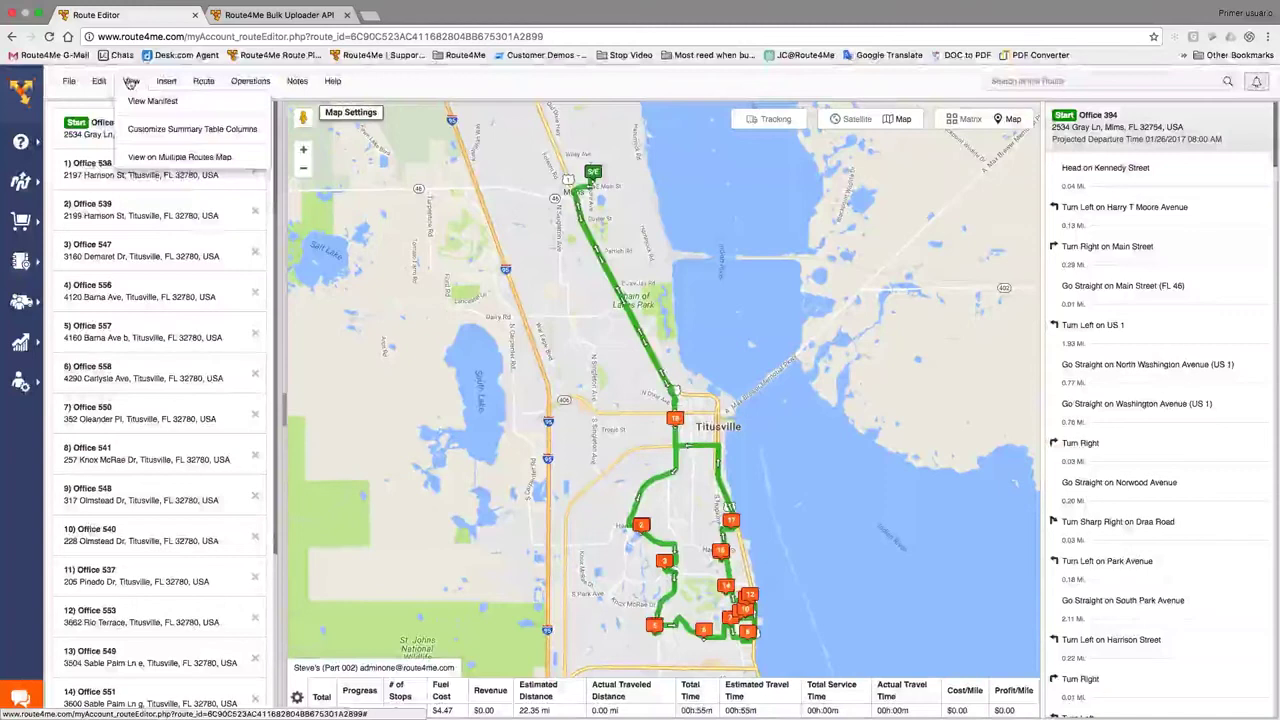
pyautogui.moveTo(99, 81)
pyautogui.click(116, 112)
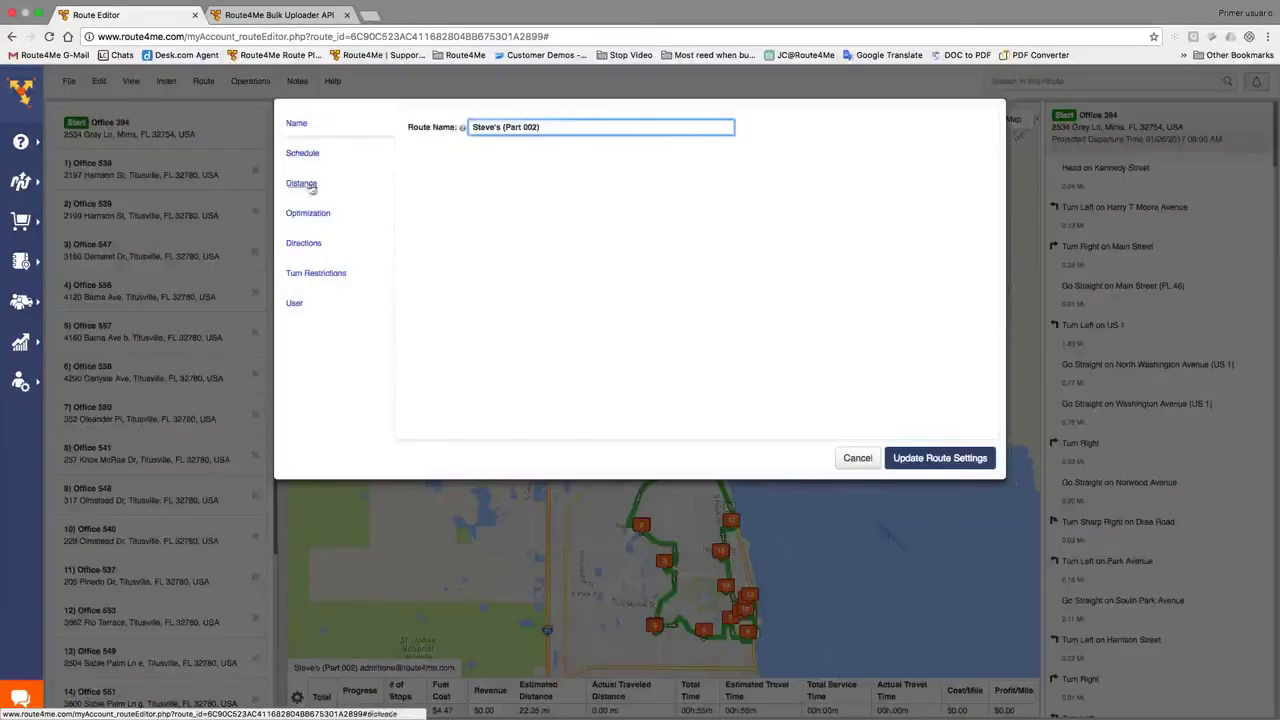
pyautogui.click(303, 155)
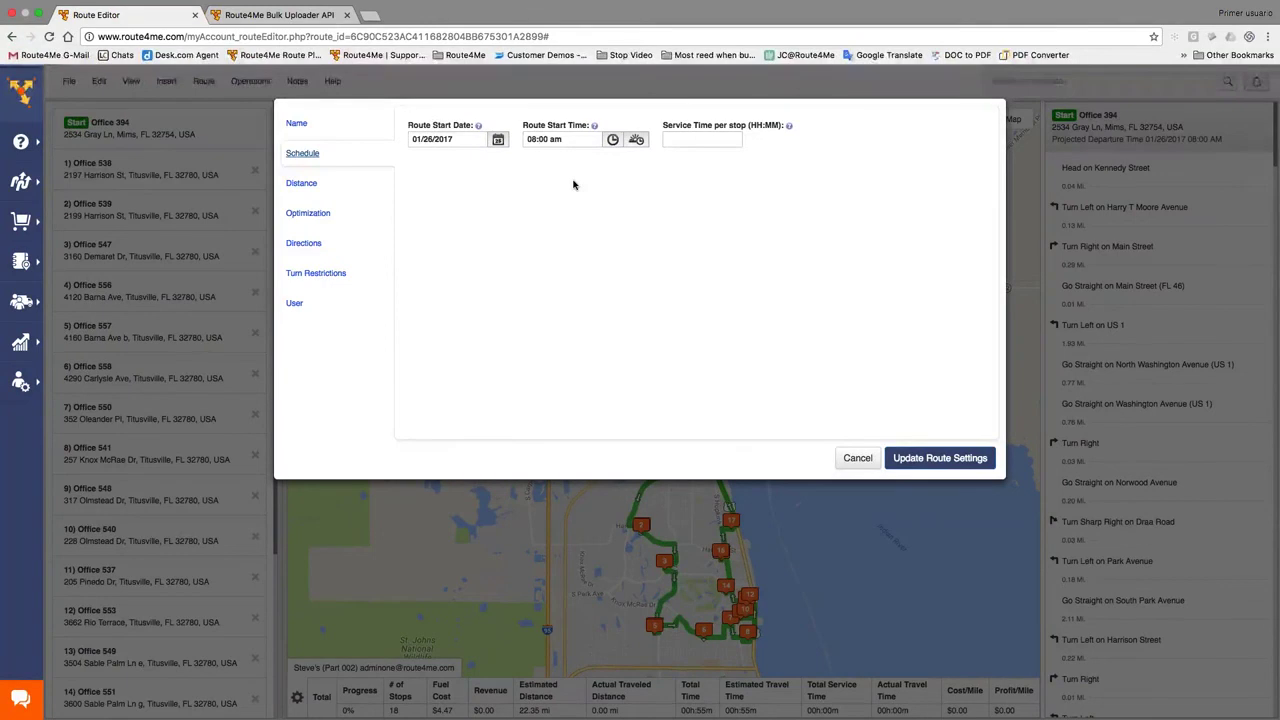
pyautogui.click(326, 215)
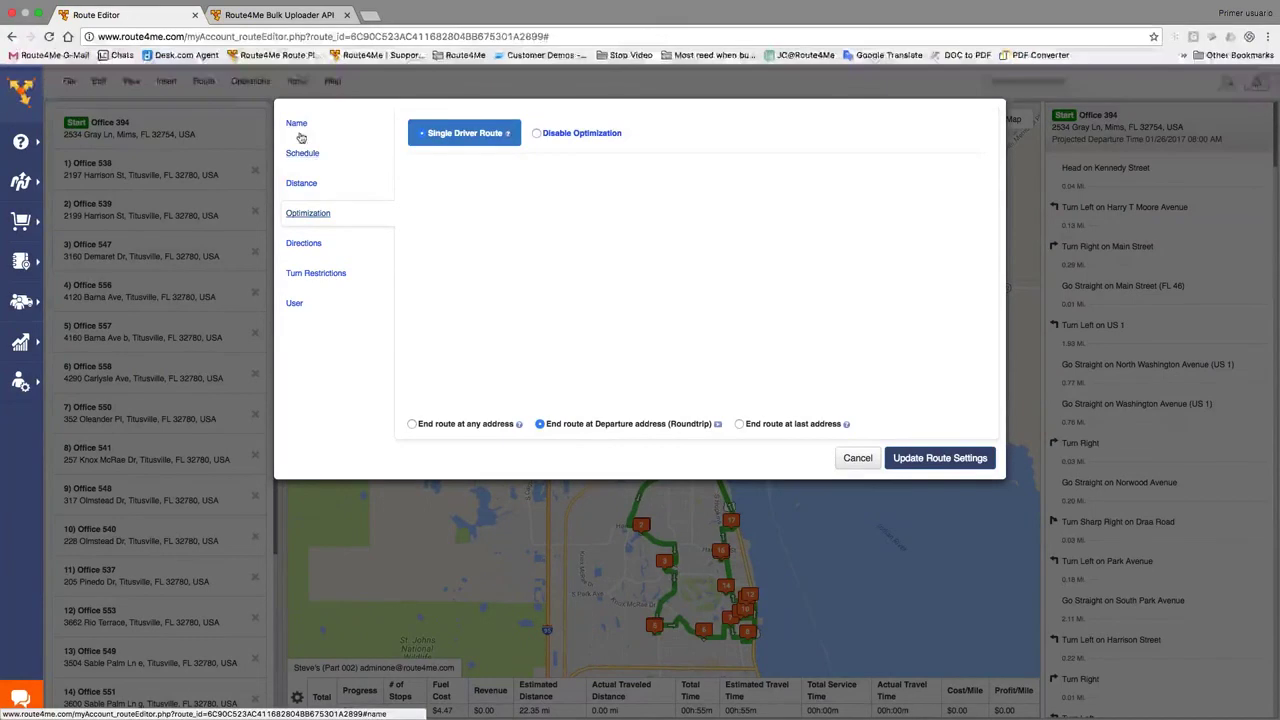
pyautogui.click(858, 460)
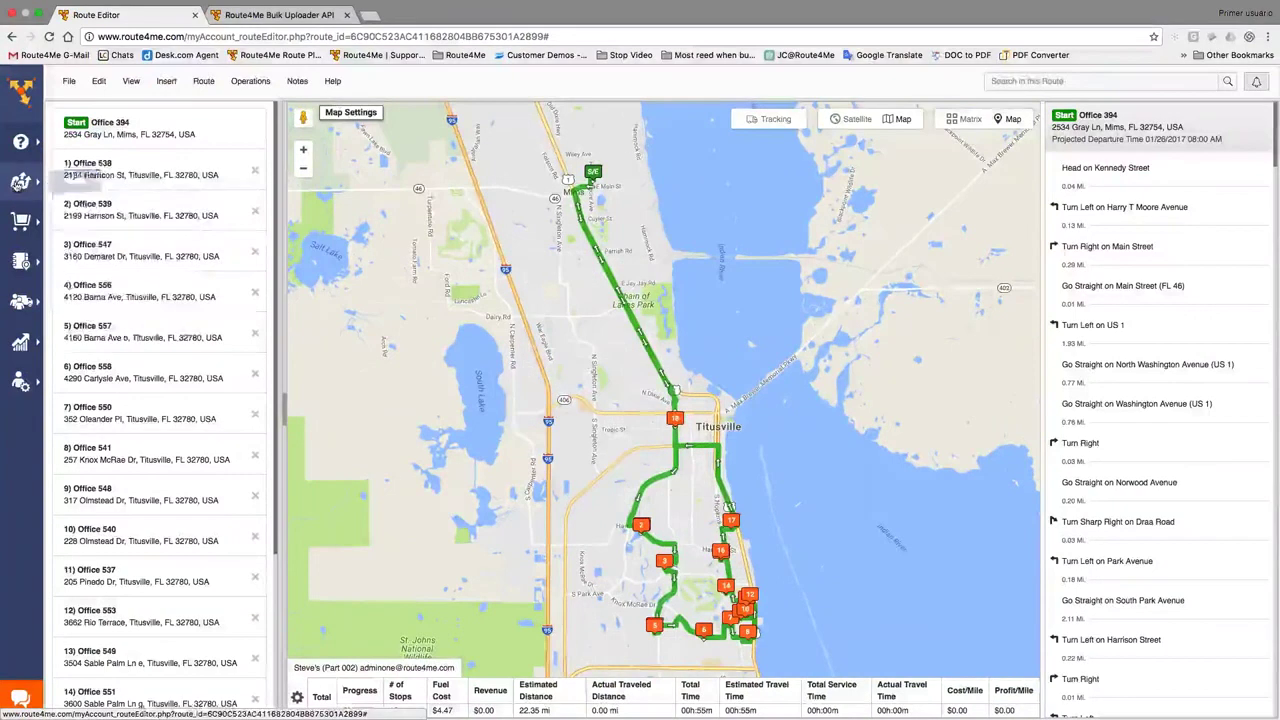
# Return to the routes list for 01/26/2017 and dismiss the route actions menu.
pyautogui.click(20, 181)
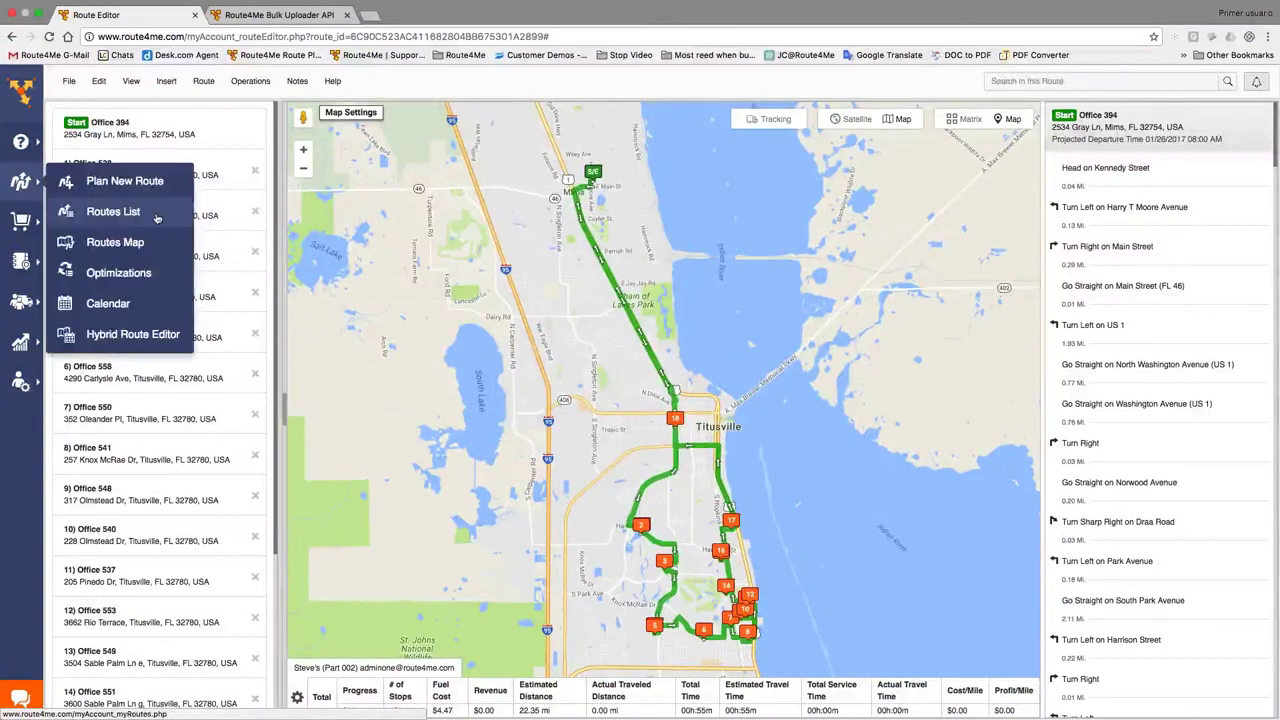
pyautogui.click(157, 216)
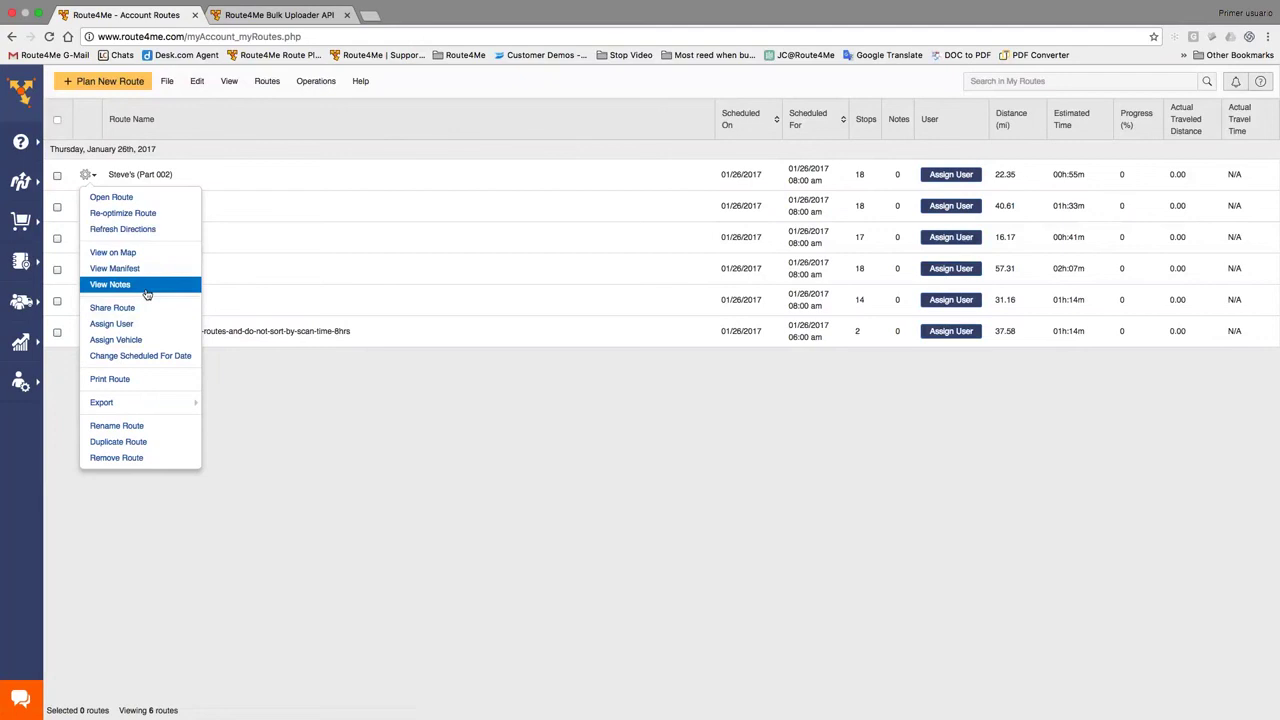
pyautogui.click(234, 402)
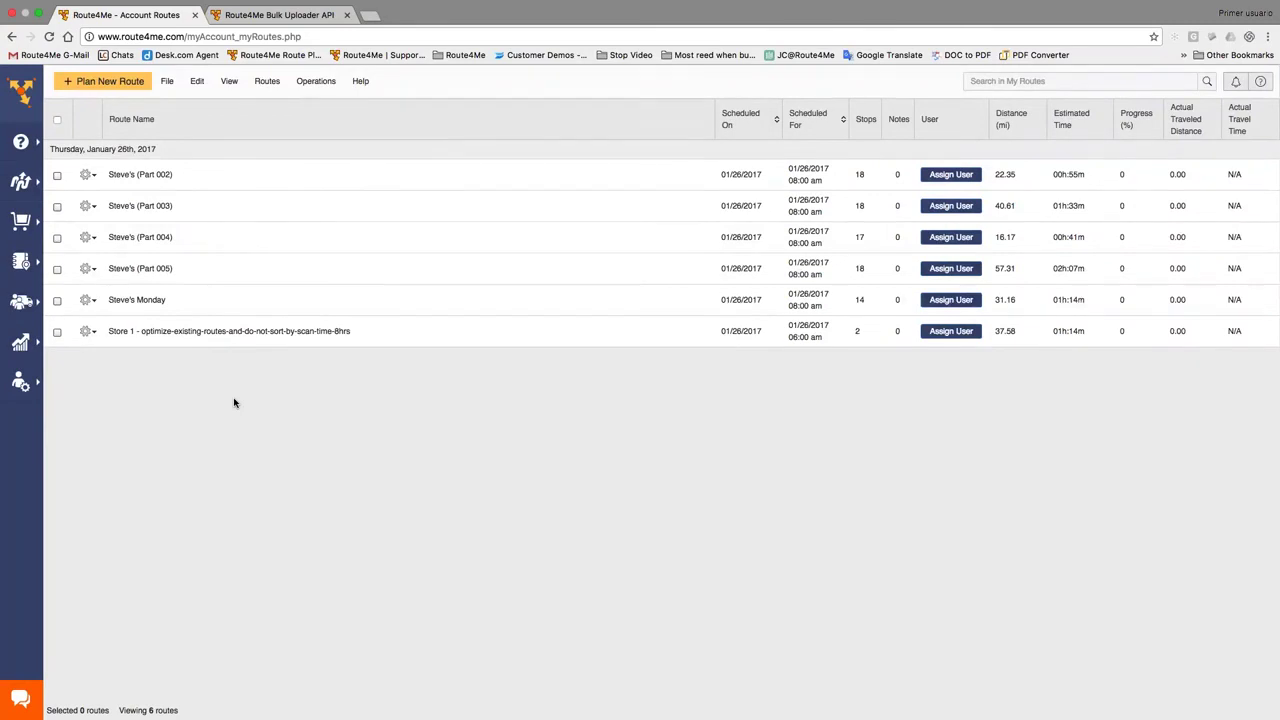
# Plan a new route from an uploaded file as a Balanced Team Route with 2 parts.
pyautogui.click(104, 82)
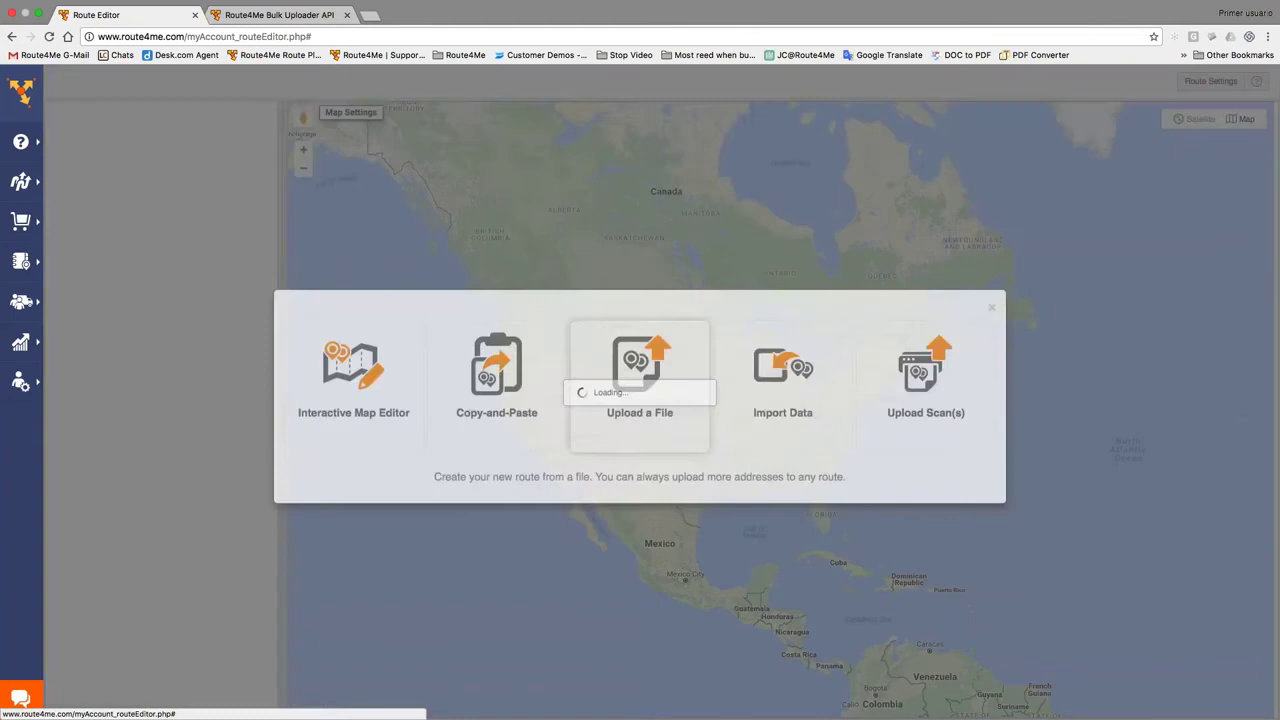
pyautogui.click(625, 385)
pyautogui.click(308, 243)
pyautogui.click(732, 140)
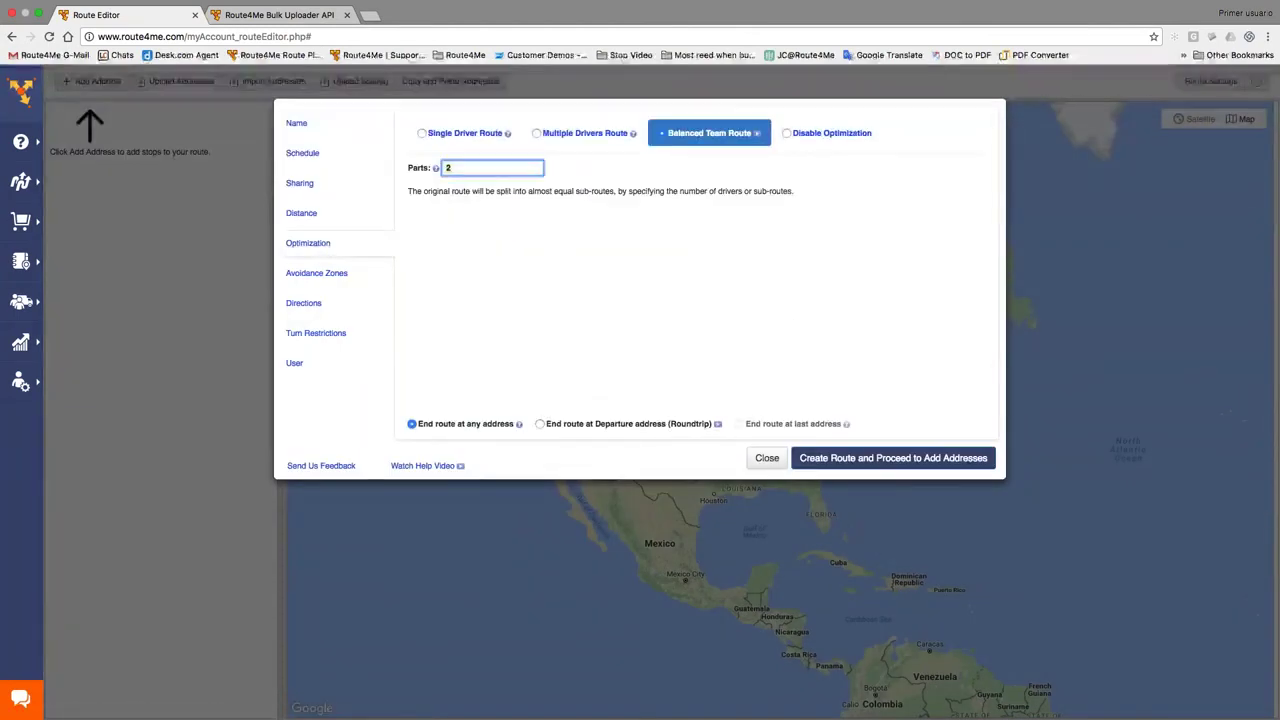